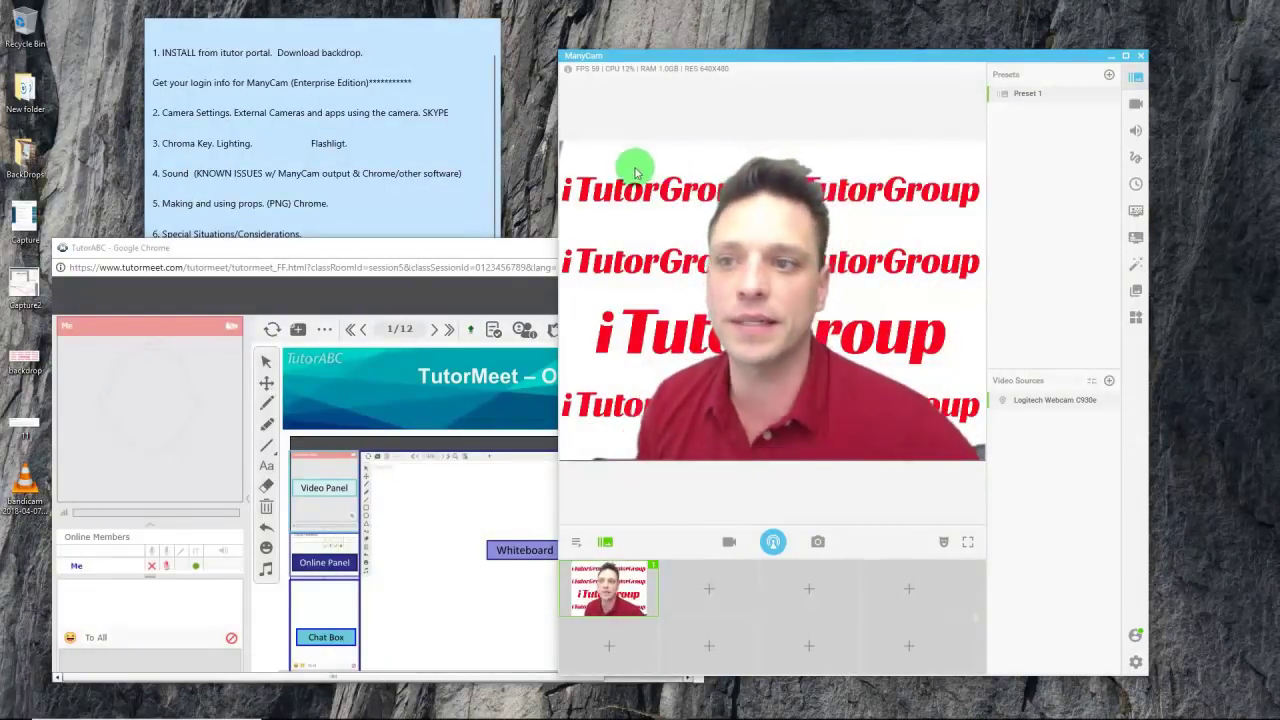
# Review the desktop screenshots showing the portal's ManyCam entry and the download links for the installer and backdrop
pyautogui.doubleClick(26, 226)
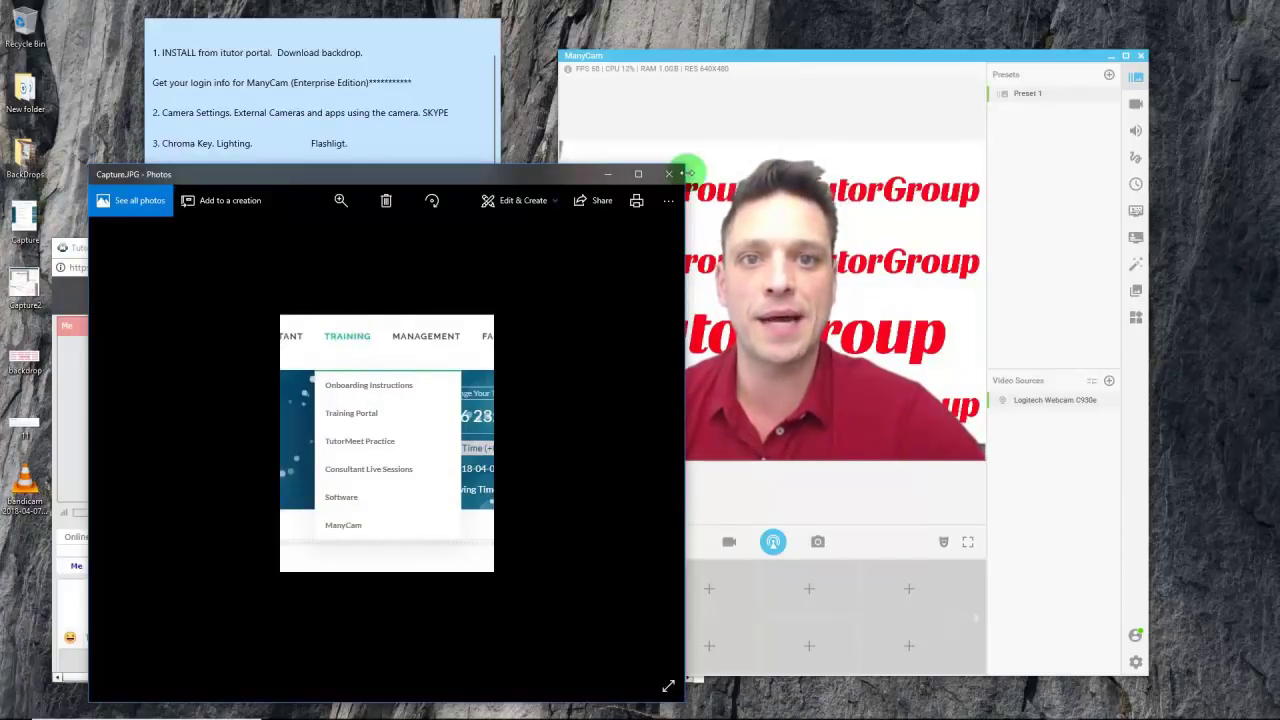
pyautogui.click(670, 174)
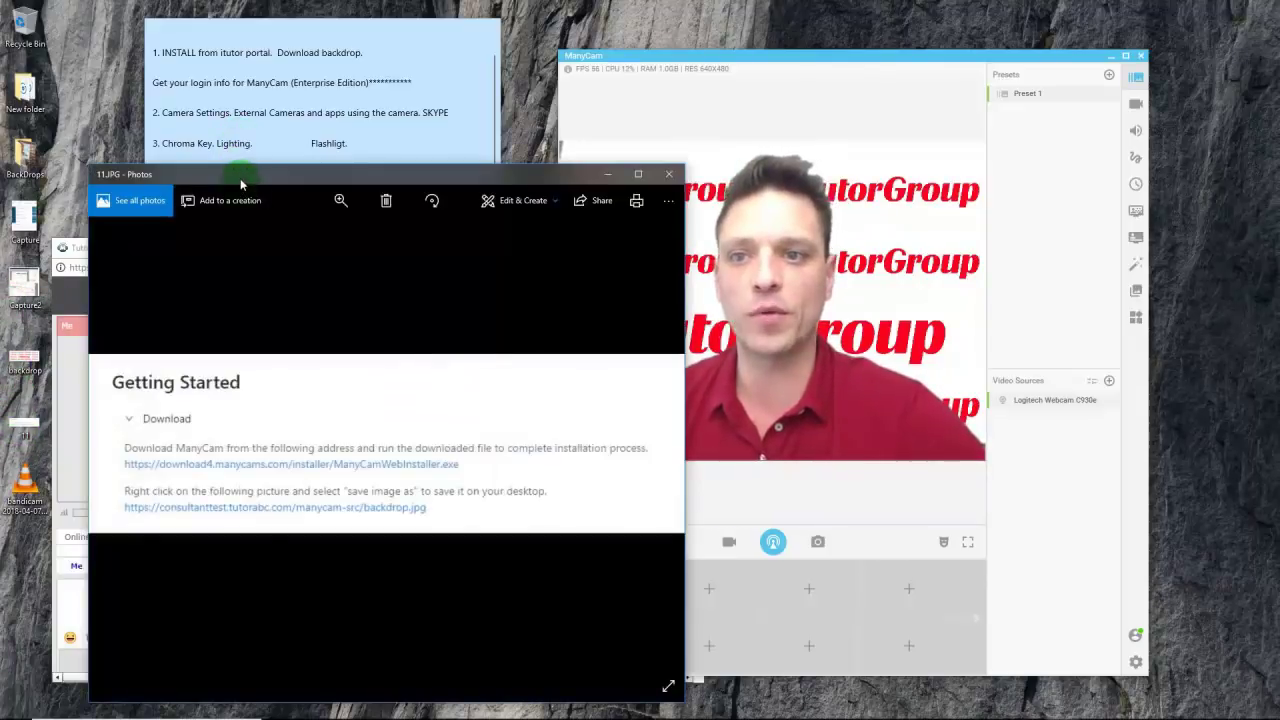
pyautogui.moveTo(240, 178); pyautogui.dragTo(528, 103)
pyautogui.click(438, 374)
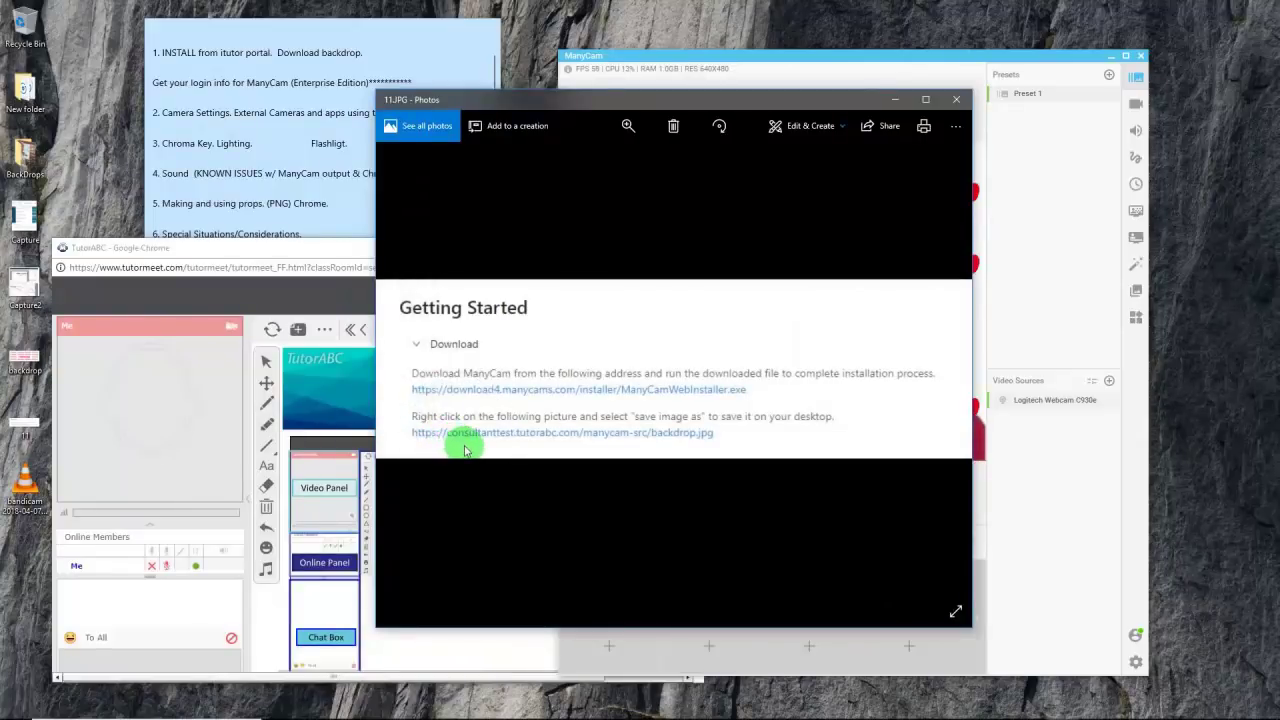
# View the iTutorGroup backdrop image saved on the desktop and close the open image windows
pyautogui.doubleClick(30, 360)
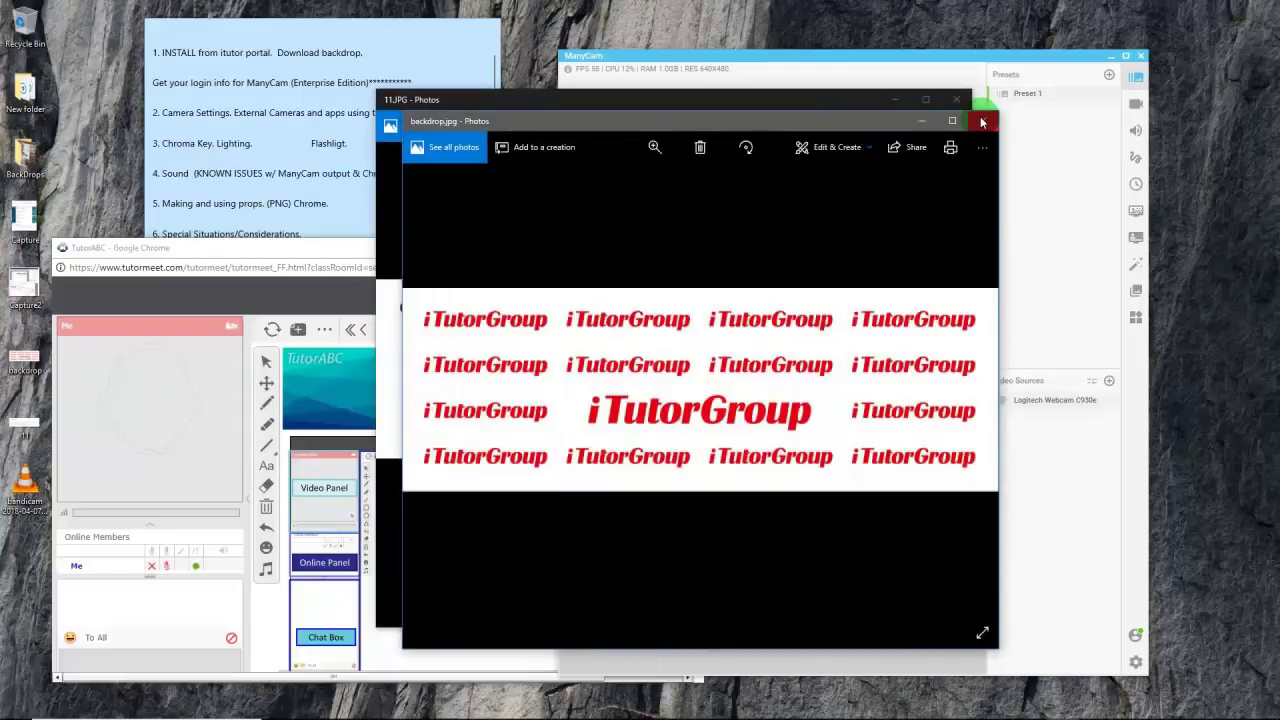
pyautogui.click(982, 121)
pyautogui.click(956, 99)
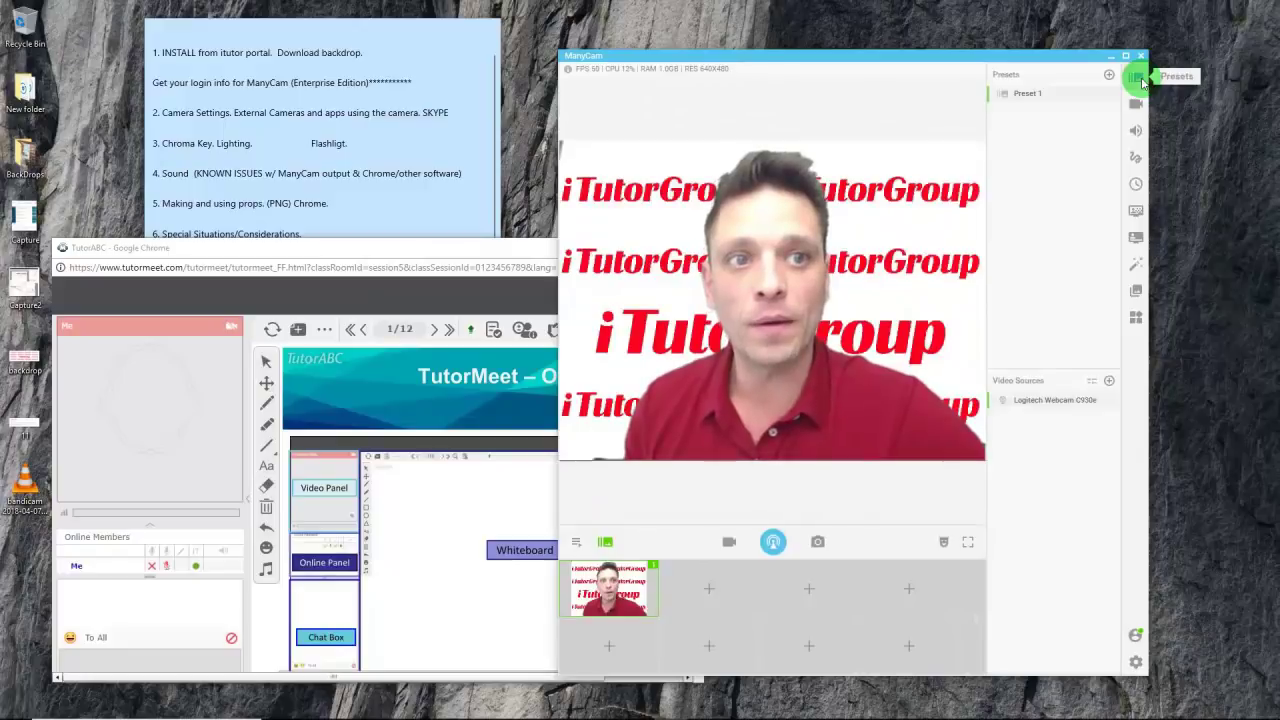
# Add the Logitech Webcam C930e as the source of a second video preset in the empty slot below preset 1
pyautogui.click(620, 634)
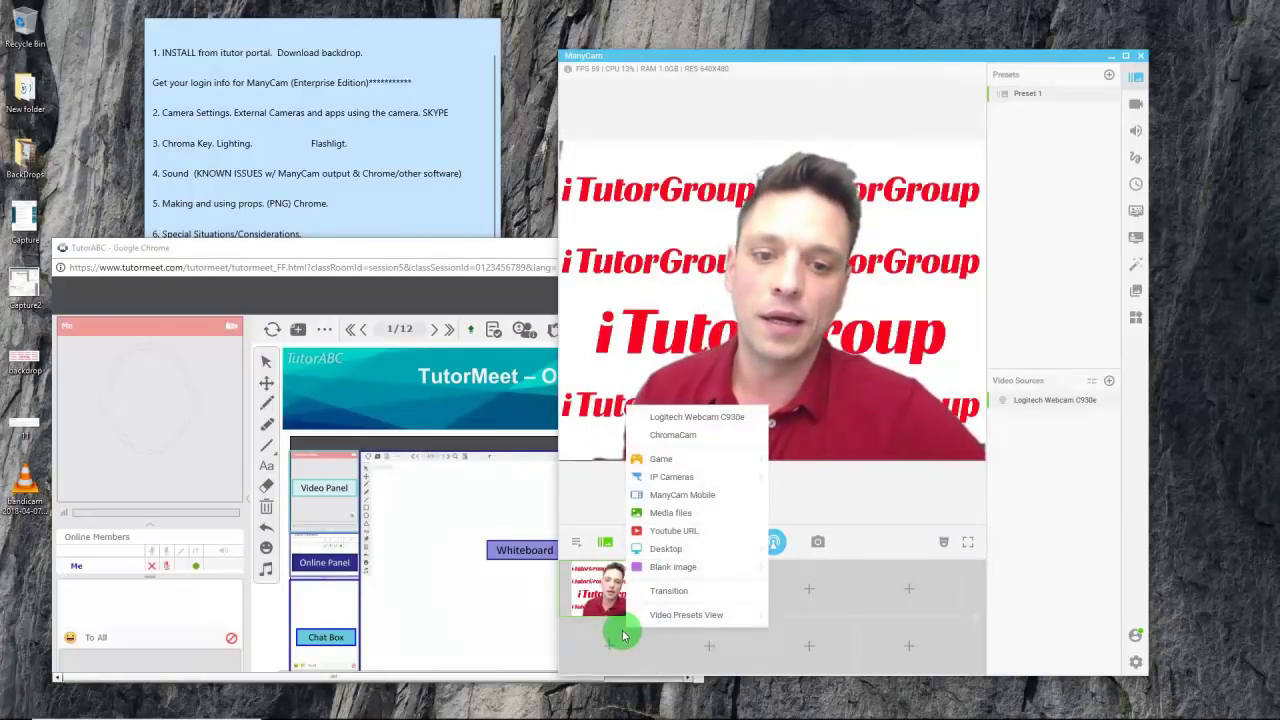
pyautogui.click(697, 425)
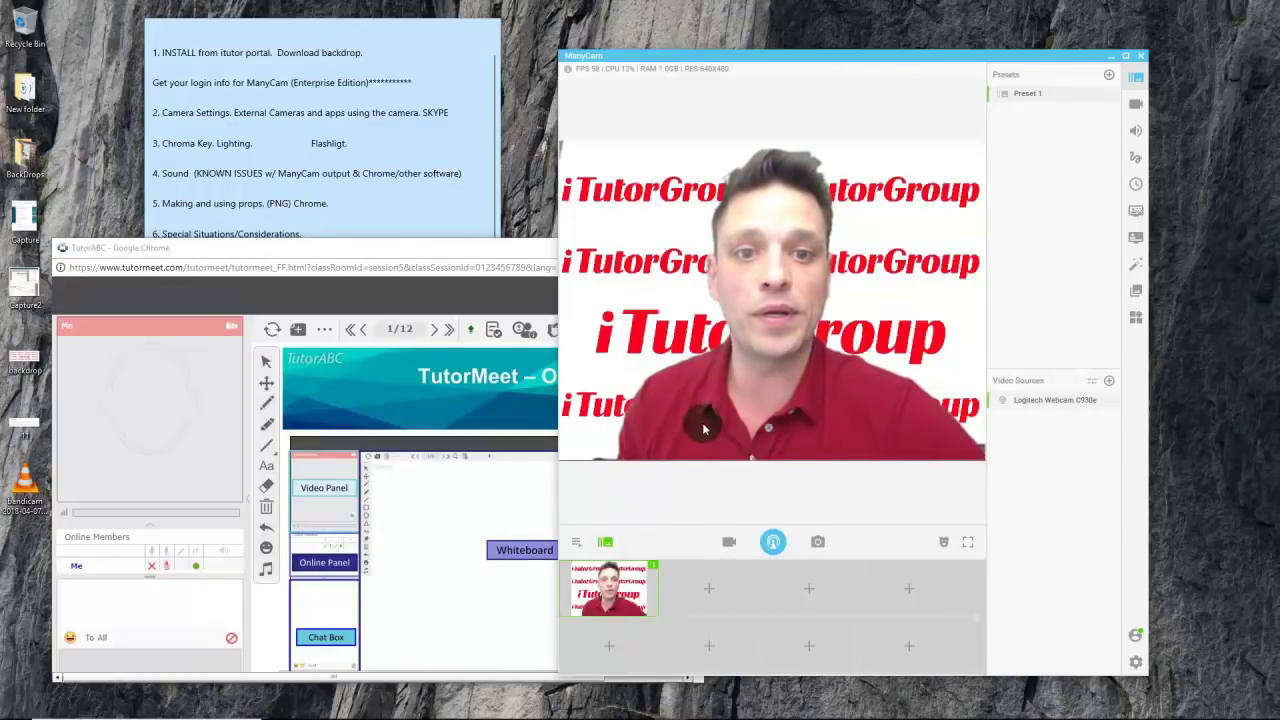
pyautogui.click(222, 175)
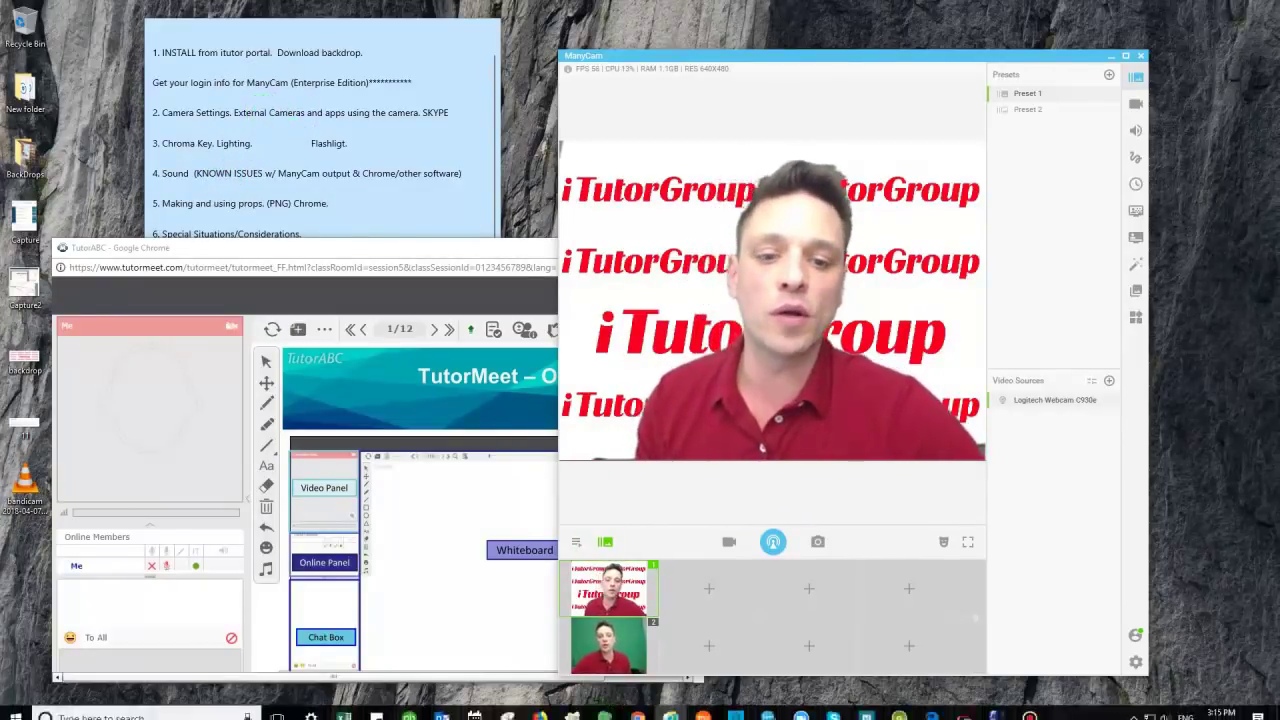
# Check the image and anti-flicker options in the Logitech webcam control utility and close it
pyautogui.click(736, 707)
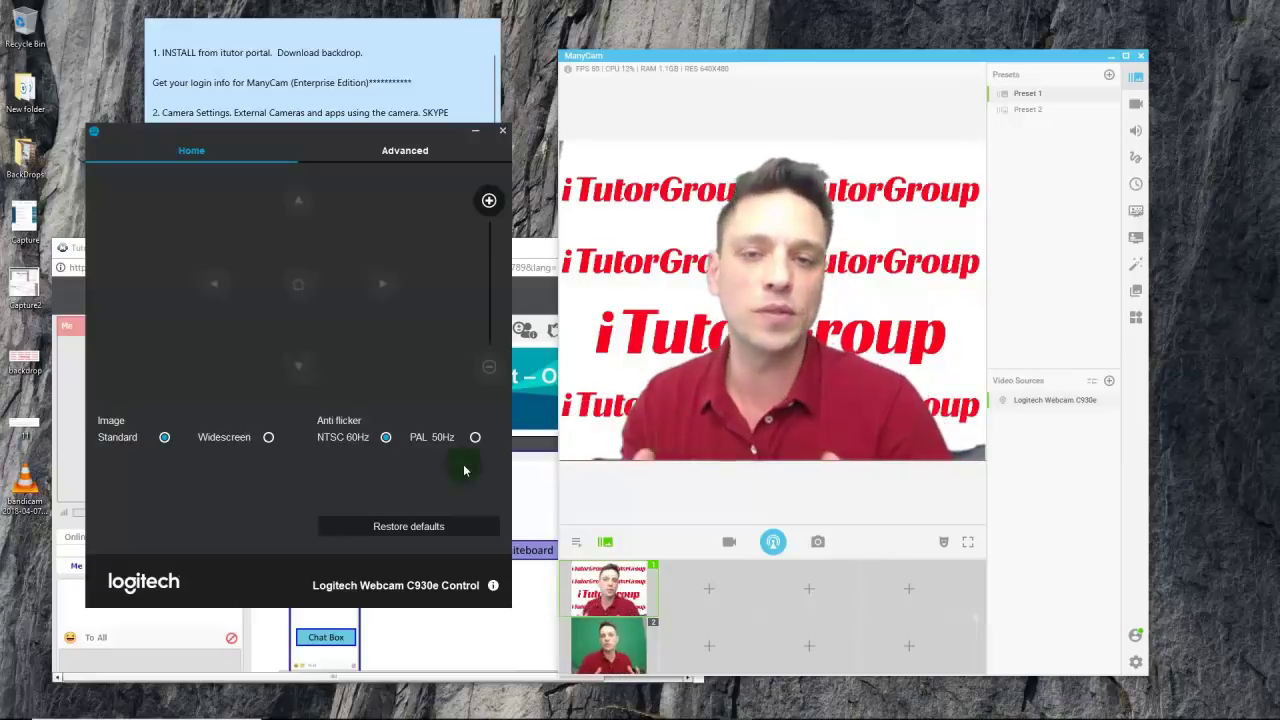
pyautogui.click(502, 130)
# Make preset 2 the live video and show its video settings
pyautogui.click(618, 642)
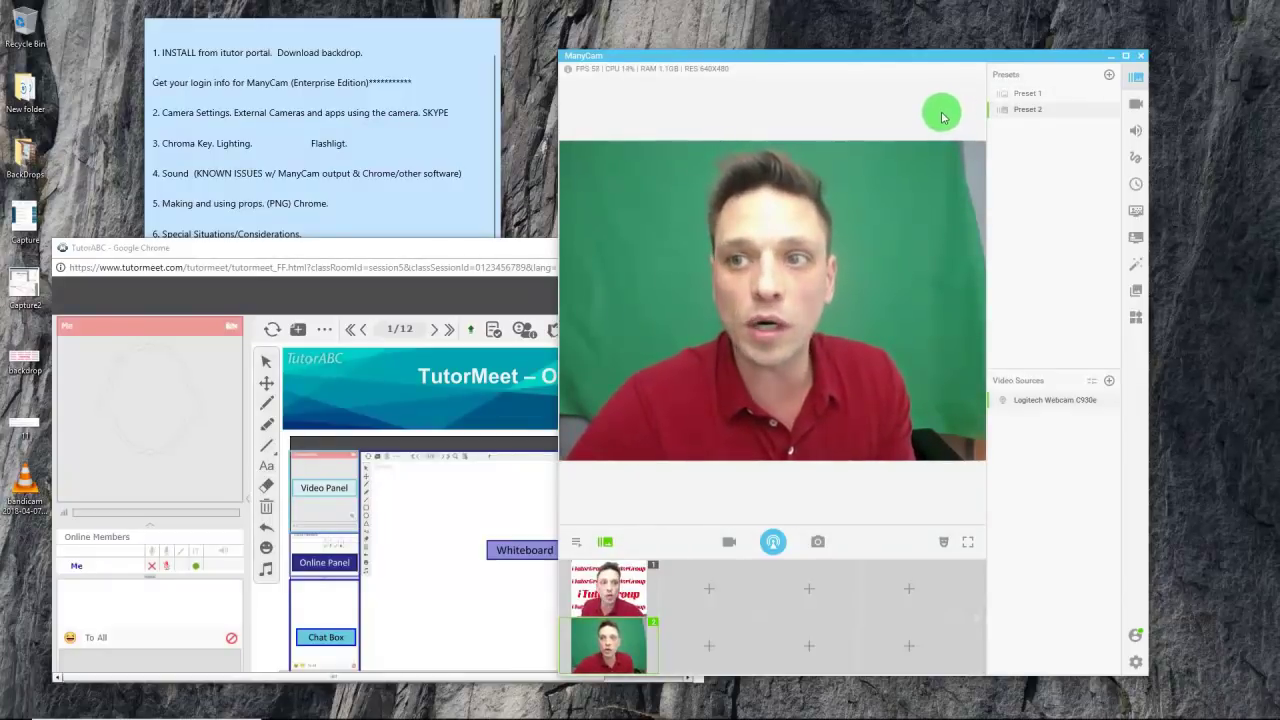
pyautogui.click(1135, 108)
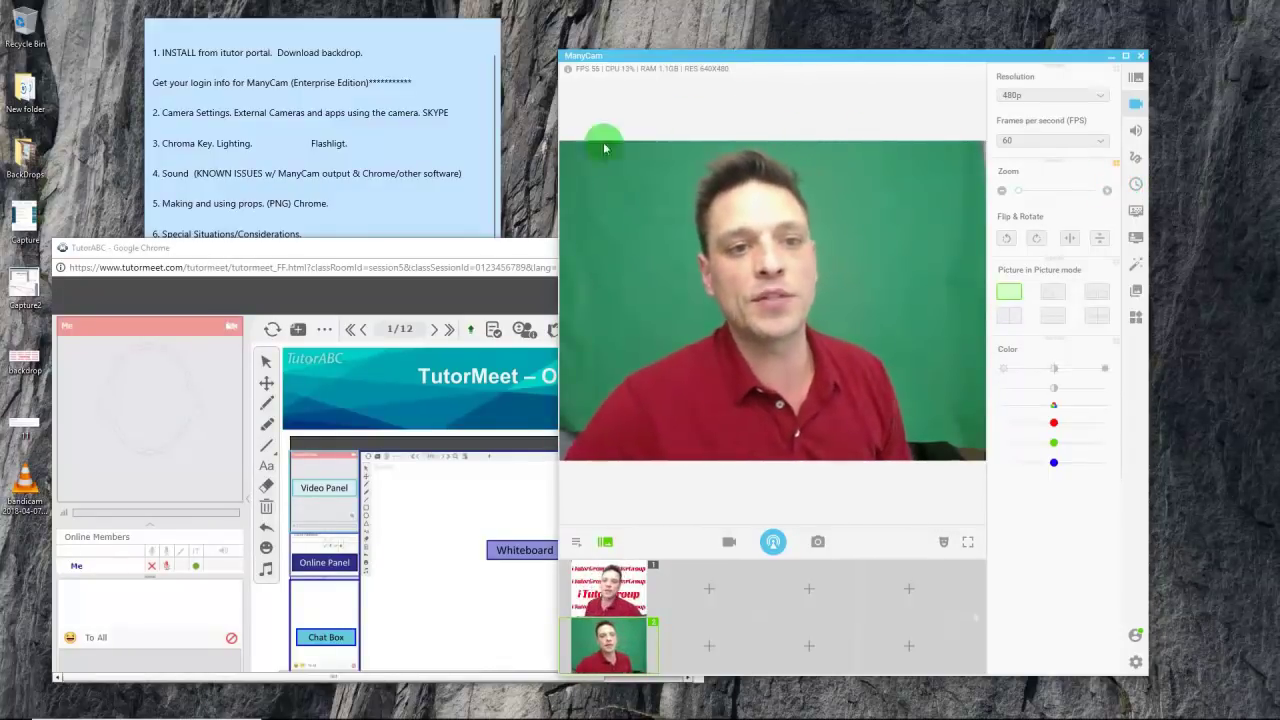
# Turn the TutorMeet camera on to check the webcam feed, turn it off again and return to ManyCam
pyautogui.click(233, 330)
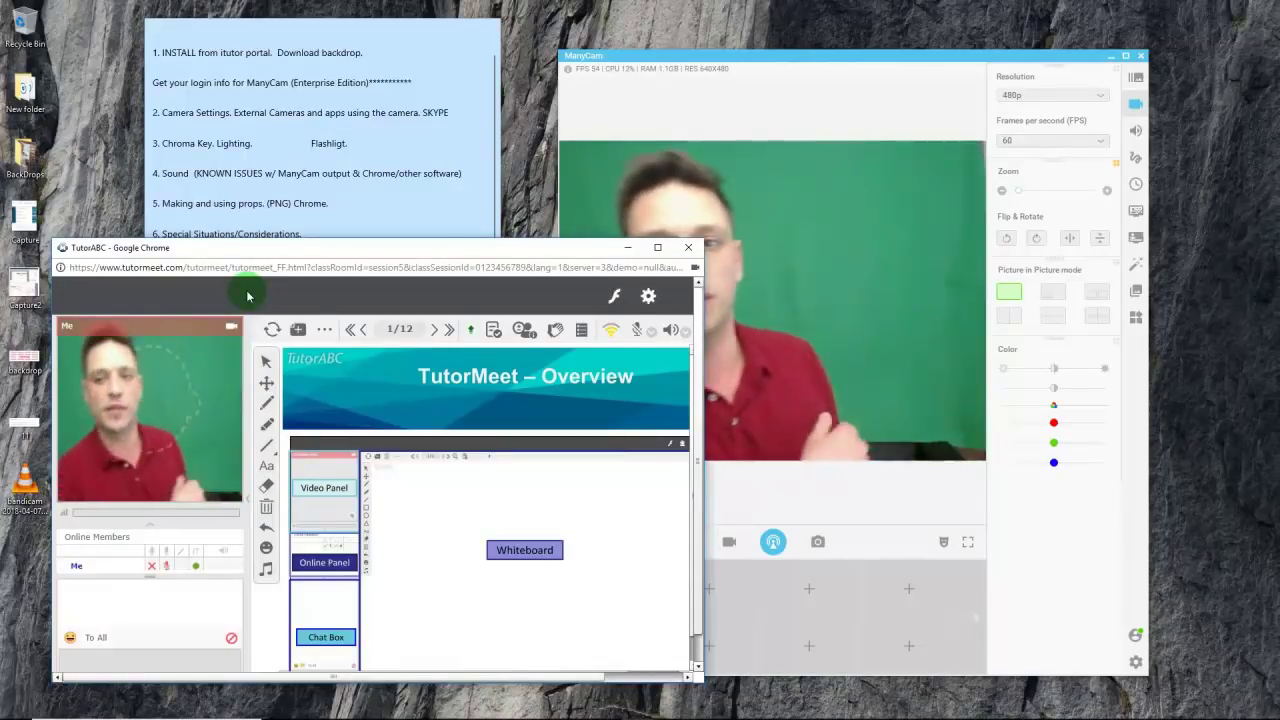
pyautogui.click(232, 325)
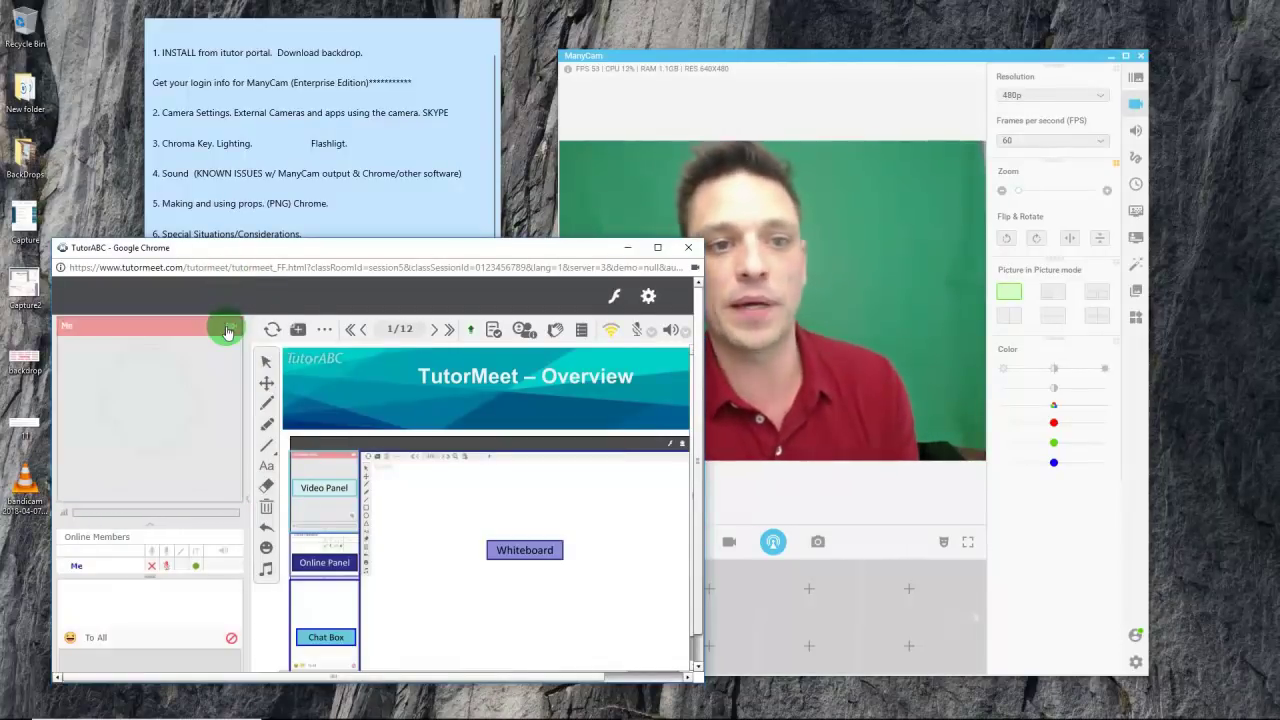
pyautogui.click(820, 63)
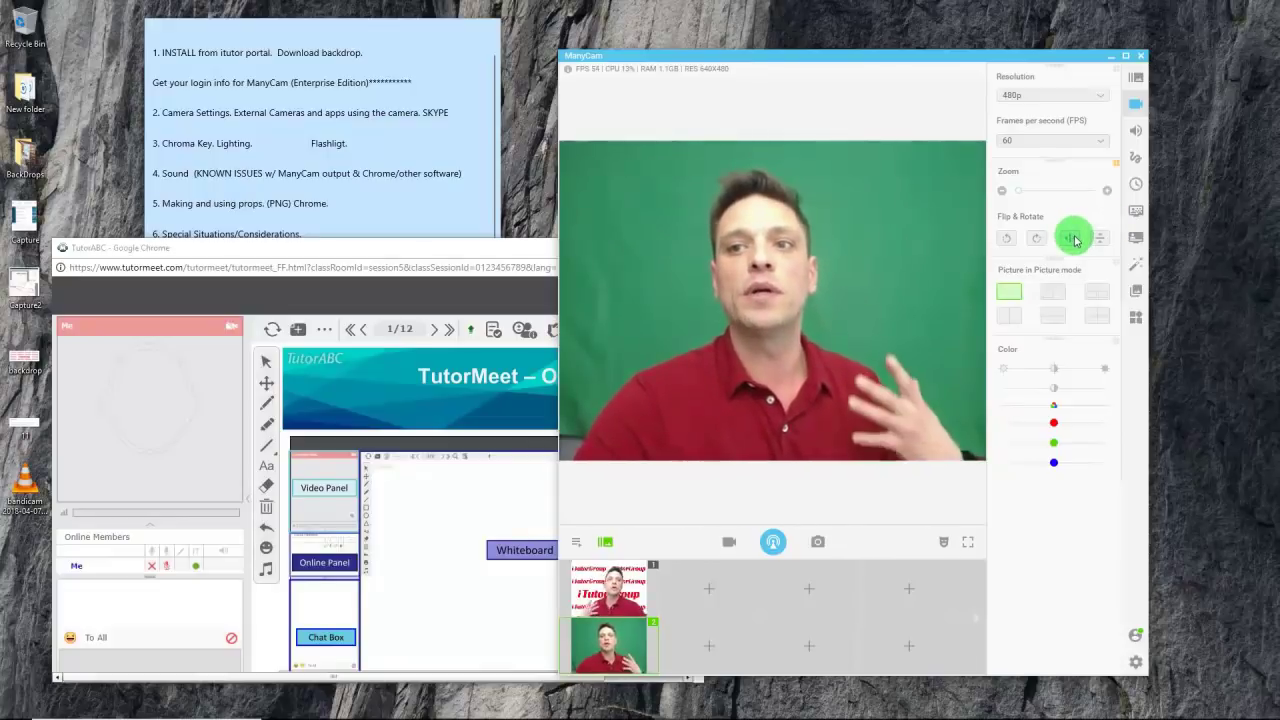
# Examine the flip and color adjustments for preset 2 and the sources available for another preset slot
pyautogui.click(1071, 238)
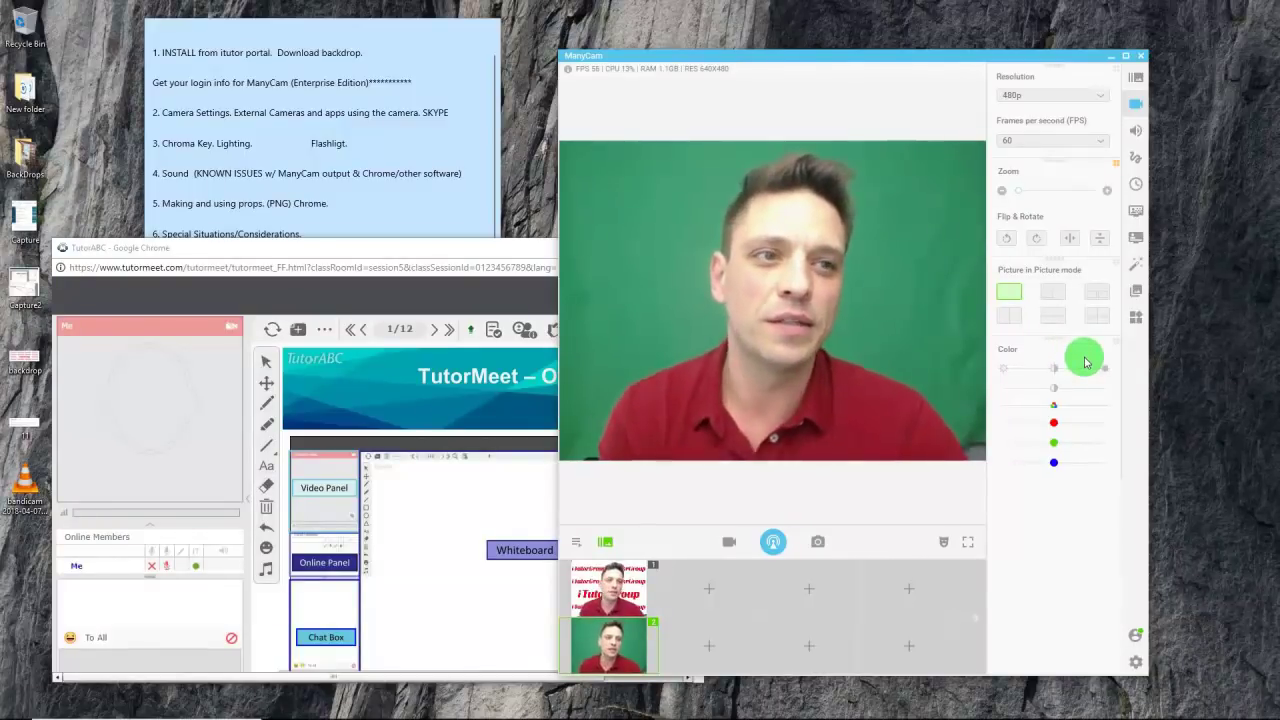
pyautogui.moveTo(1052, 367); pyautogui.dragTo(713, 590)
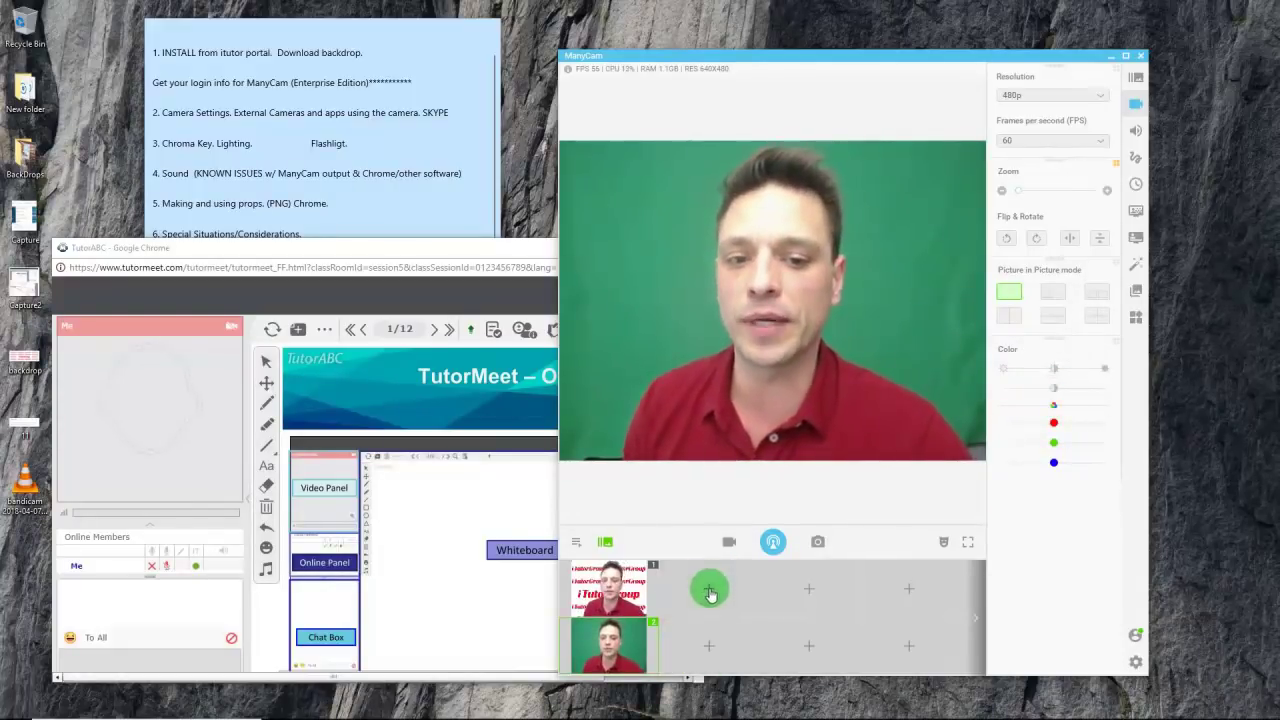
pyautogui.click(713, 590)
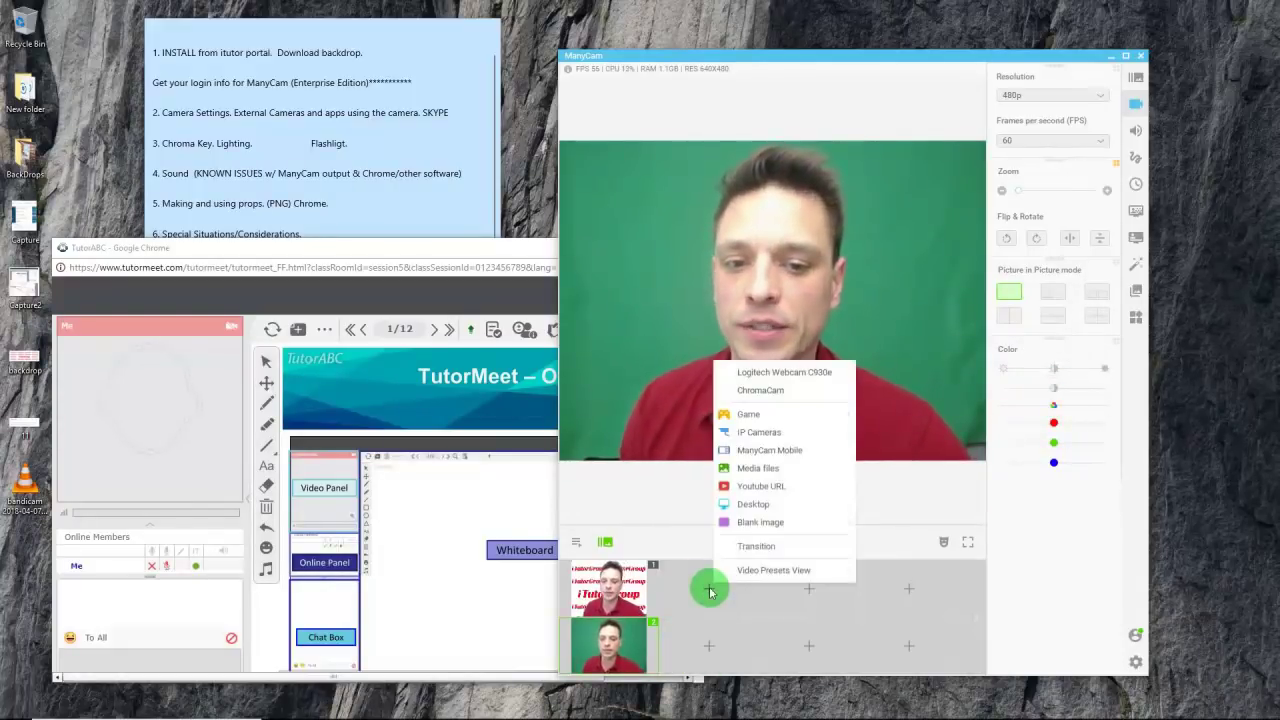
# Show the chroma key settings and enable Chroma Key for preset 2
pyautogui.click(1137, 211)
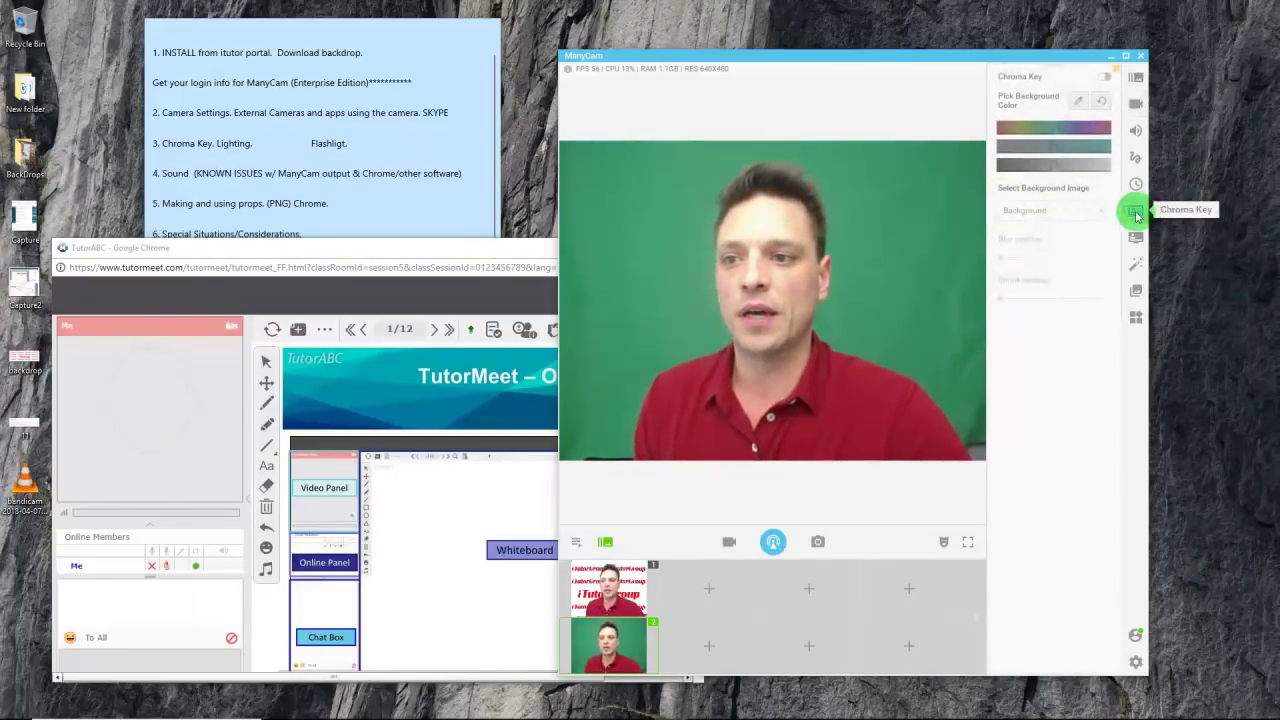
pyautogui.doubleClick(30, 427)
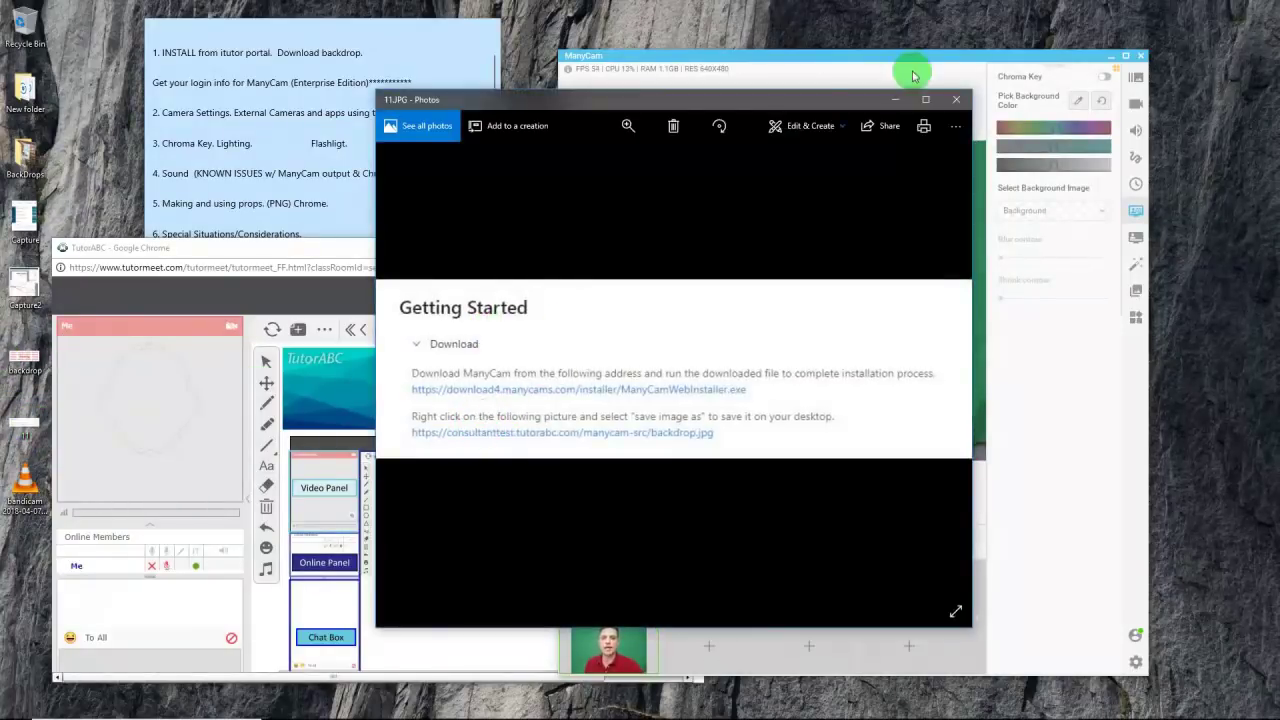
pyautogui.click(953, 100)
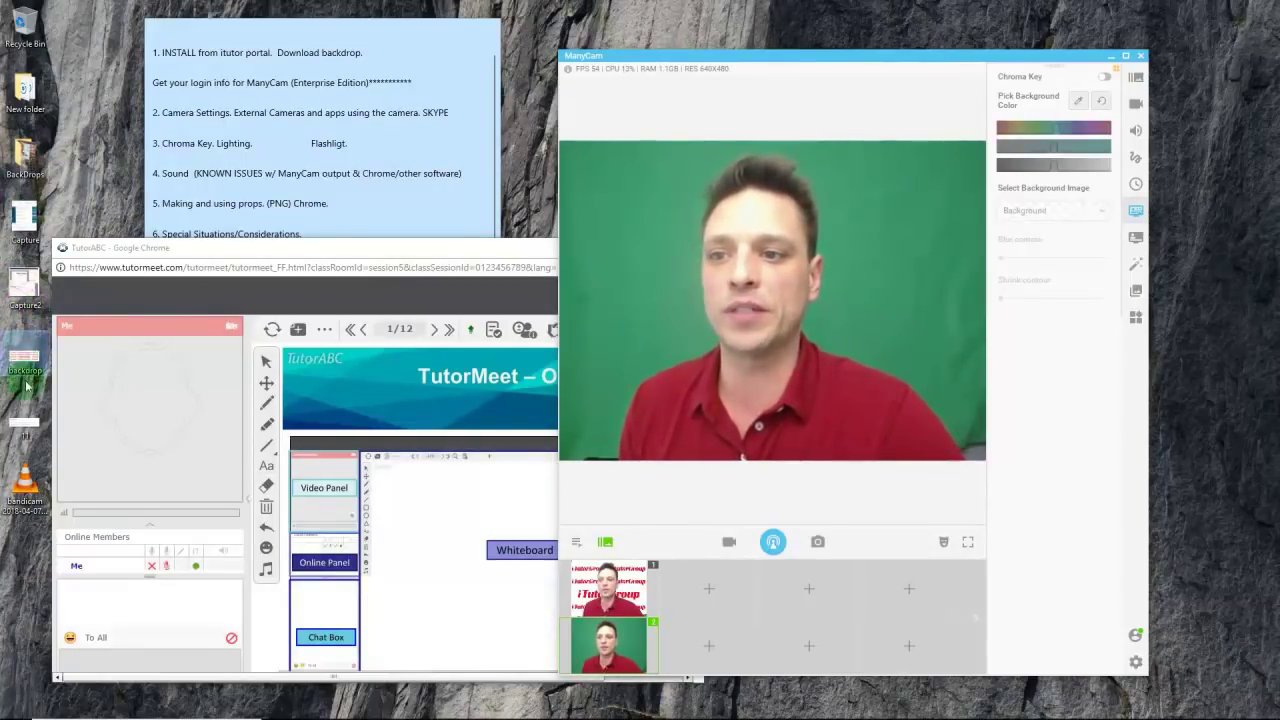
pyautogui.click(1104, 78)
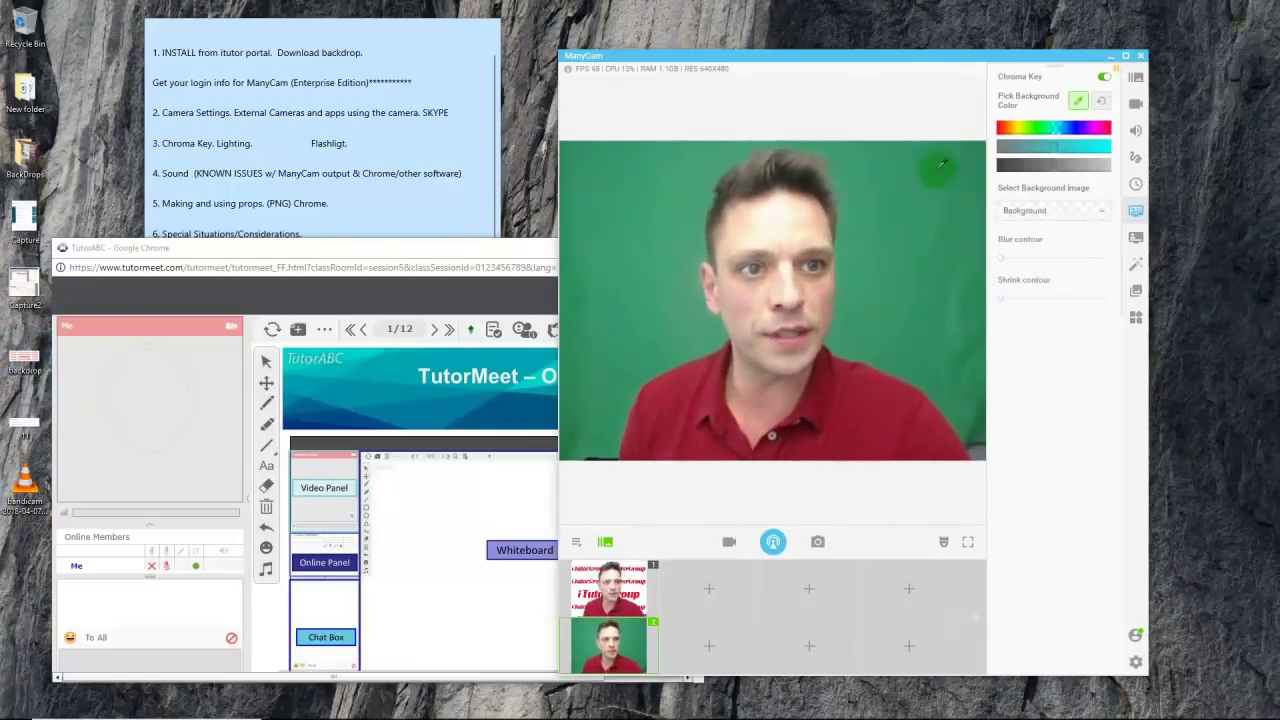
# Sample several areas of the green screen around the presenter as the chroma key background color
pyautogui.click(908, 191)
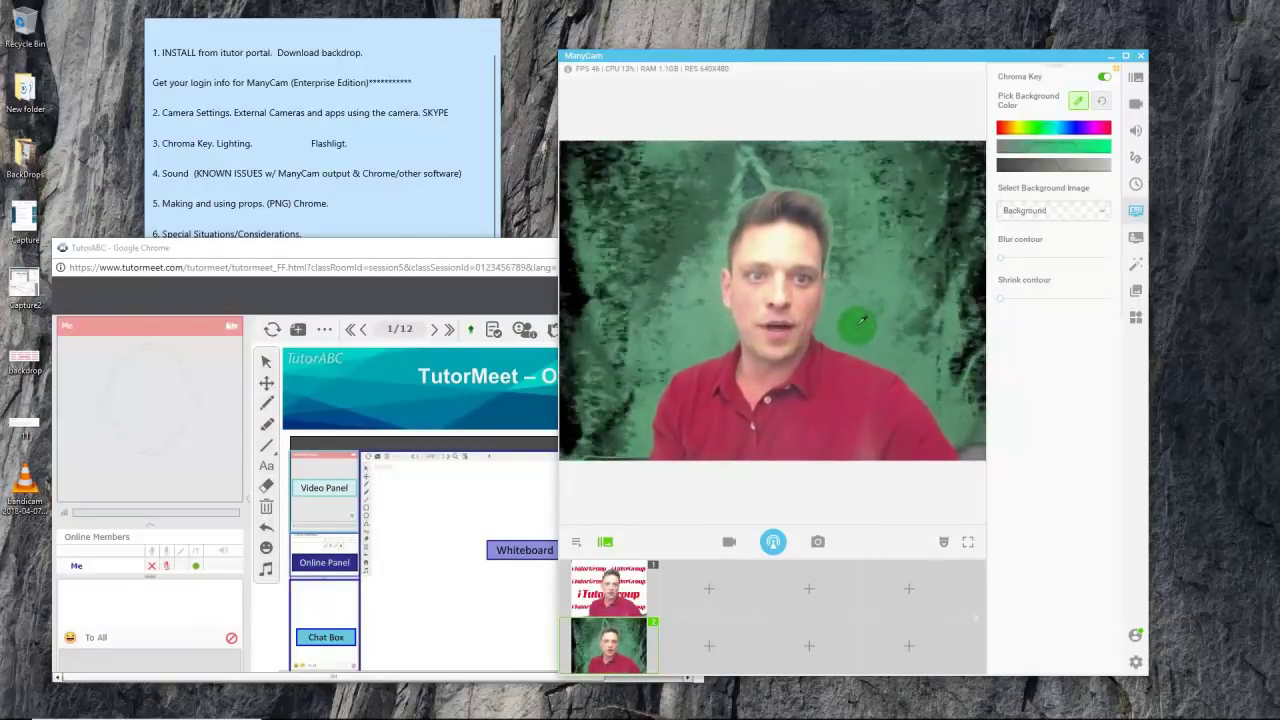
pyautogui.click(857, 323)
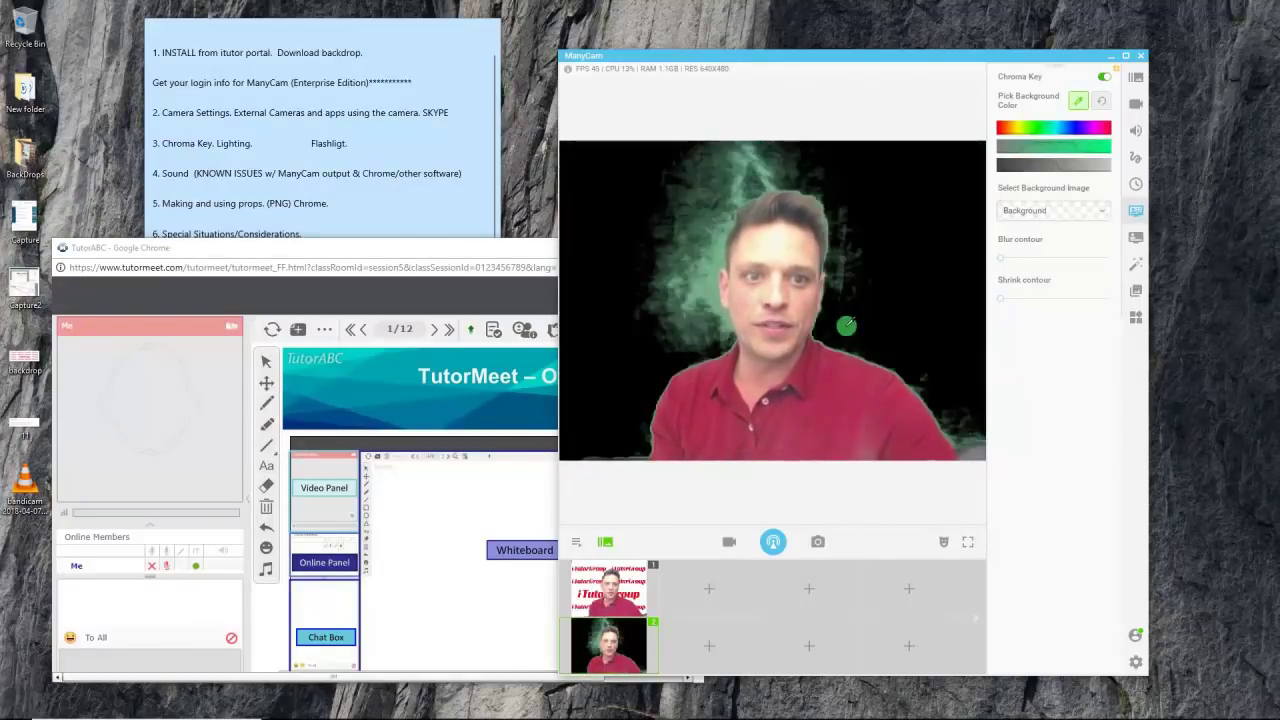
pyautogui.click(714, 250)
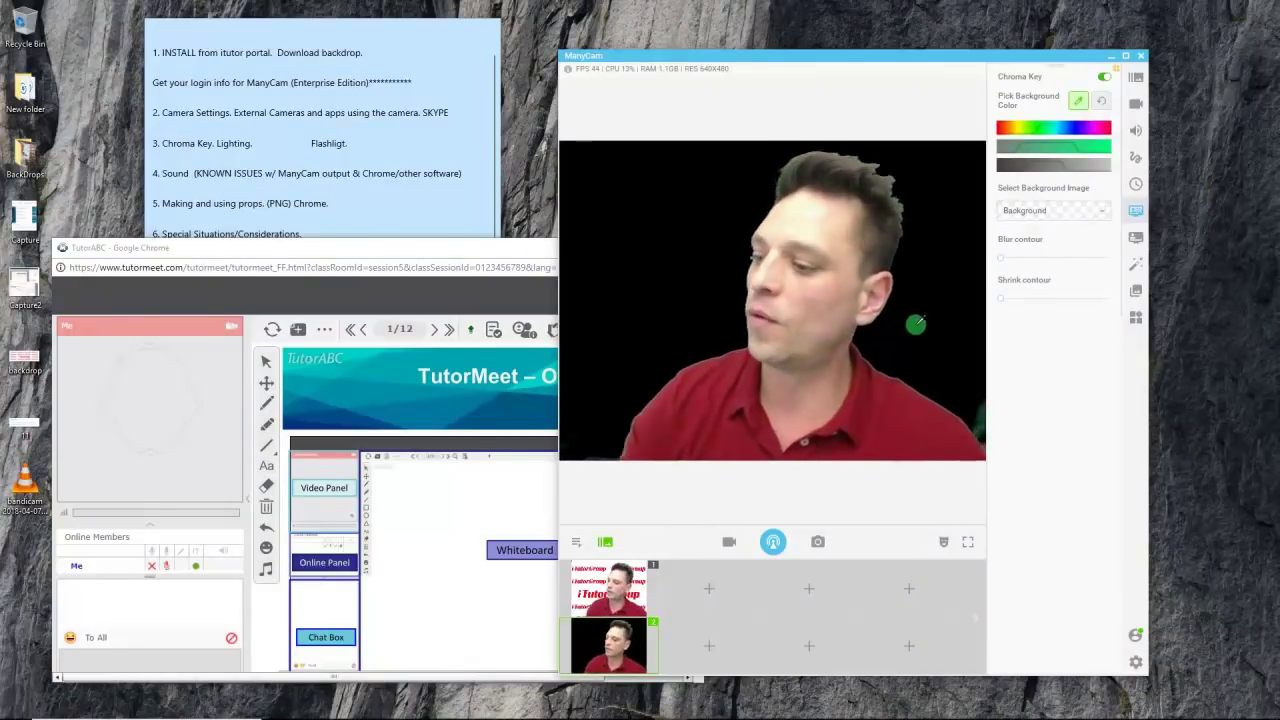
# Adjust the chroma key's hue and saturation ranges so the green is removed but the presenter's face stays intact
pyautogui.click(1101, 104)
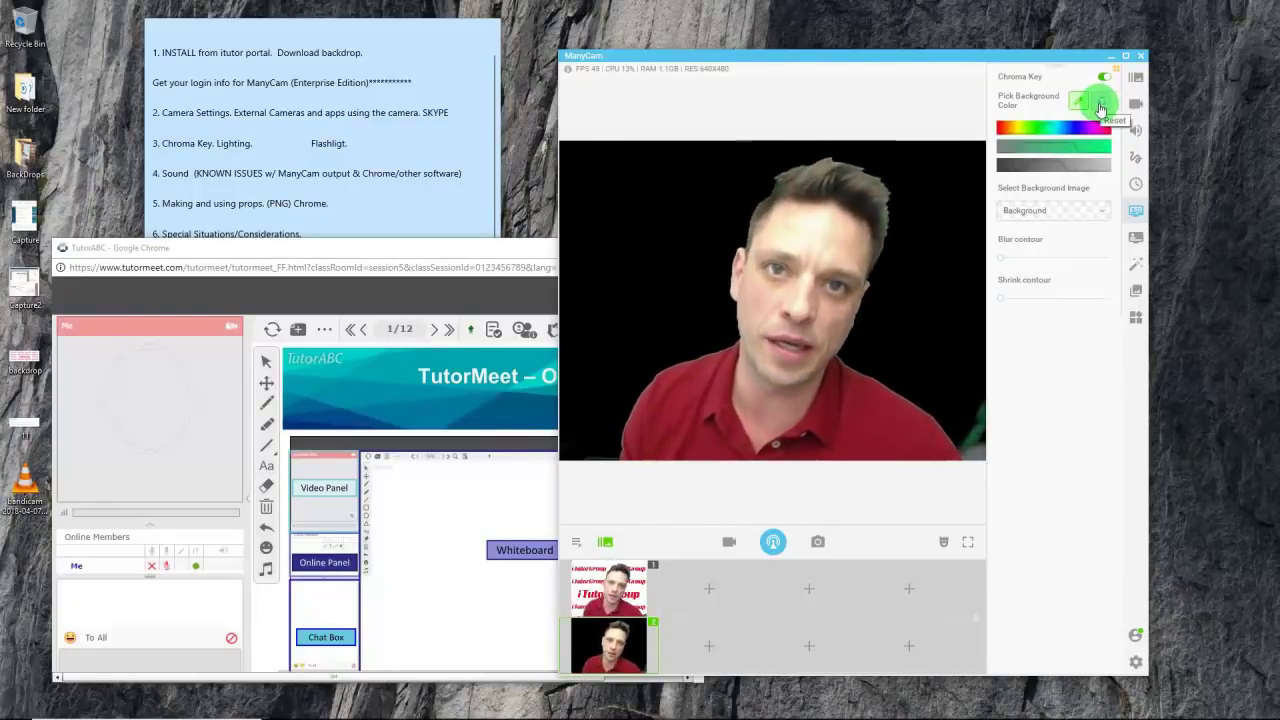
pyautogui.click(1040, 128)
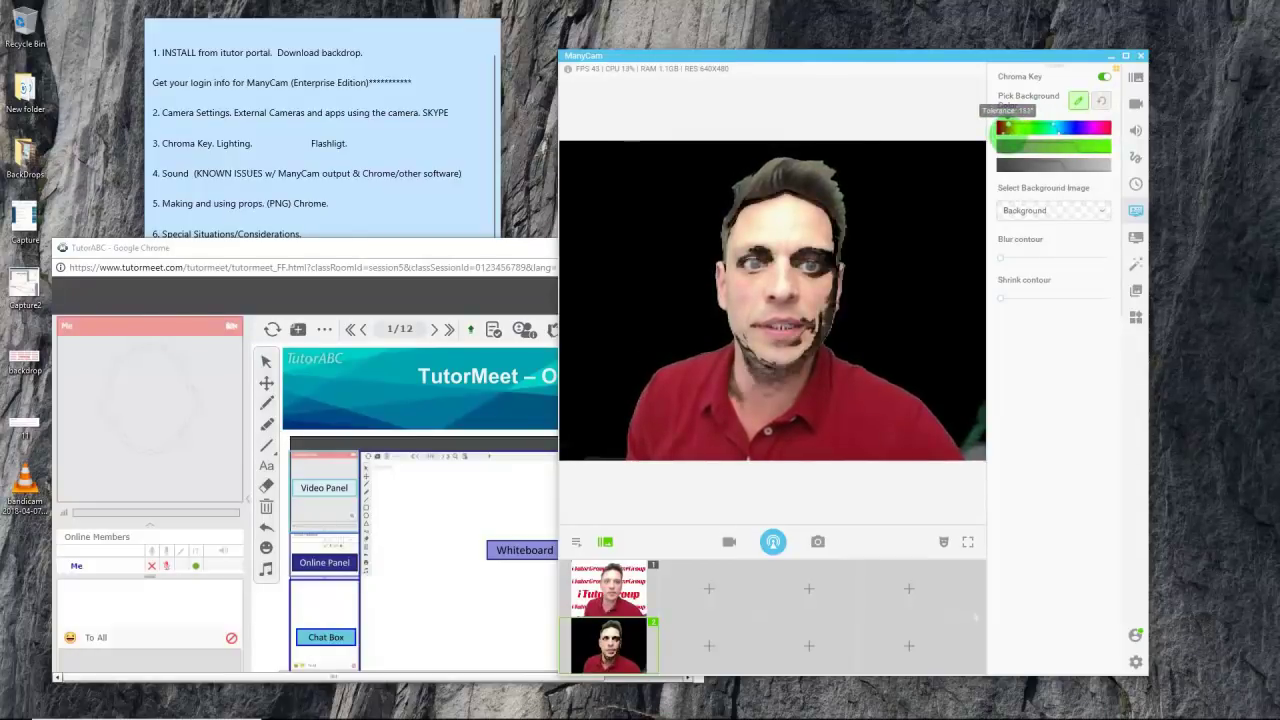
pyautogui.moveTo(1005, 130); pyautogui.dragTo(1043, 128)
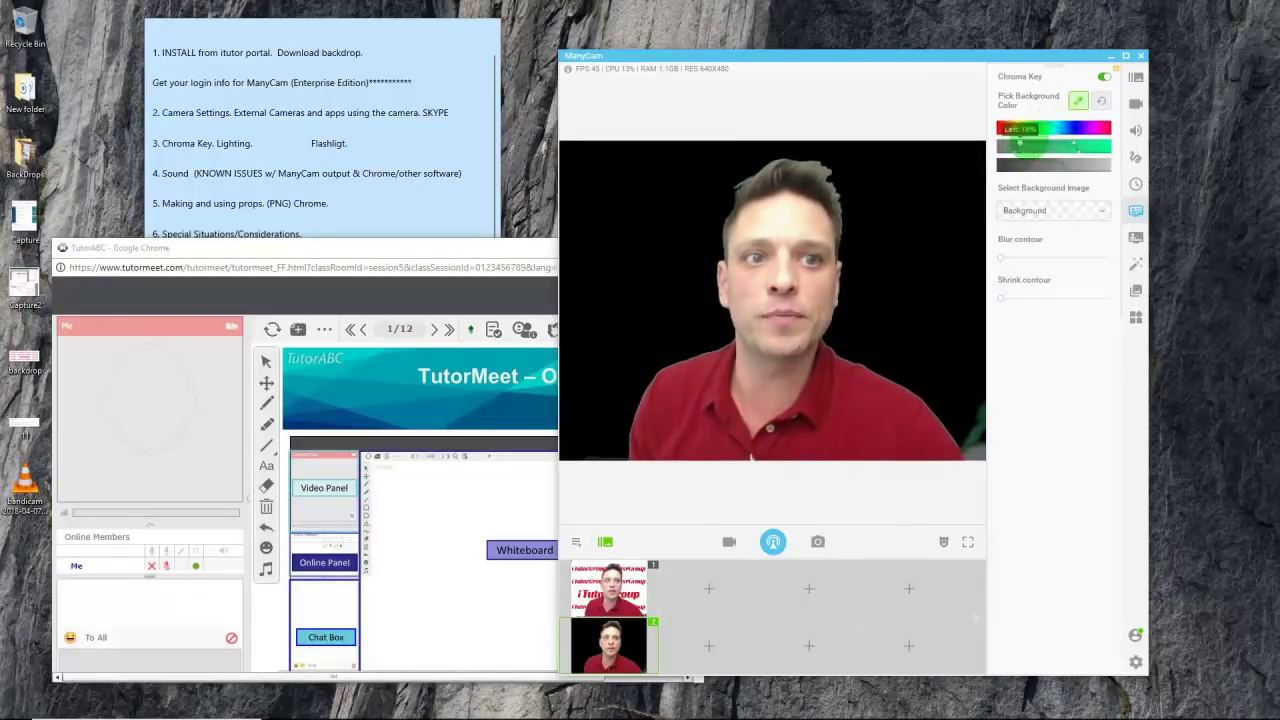
pyautogui.moveTo(1040, 146); pyautogui.dragTo(1000, 146)
pyautogui.moveTo(1108, 146); pyautogui.dragTo(1072, 146)
# Set the backdrop image from the Desktop folder as the custom chroma key background
pyautogui.click(1090, 210)
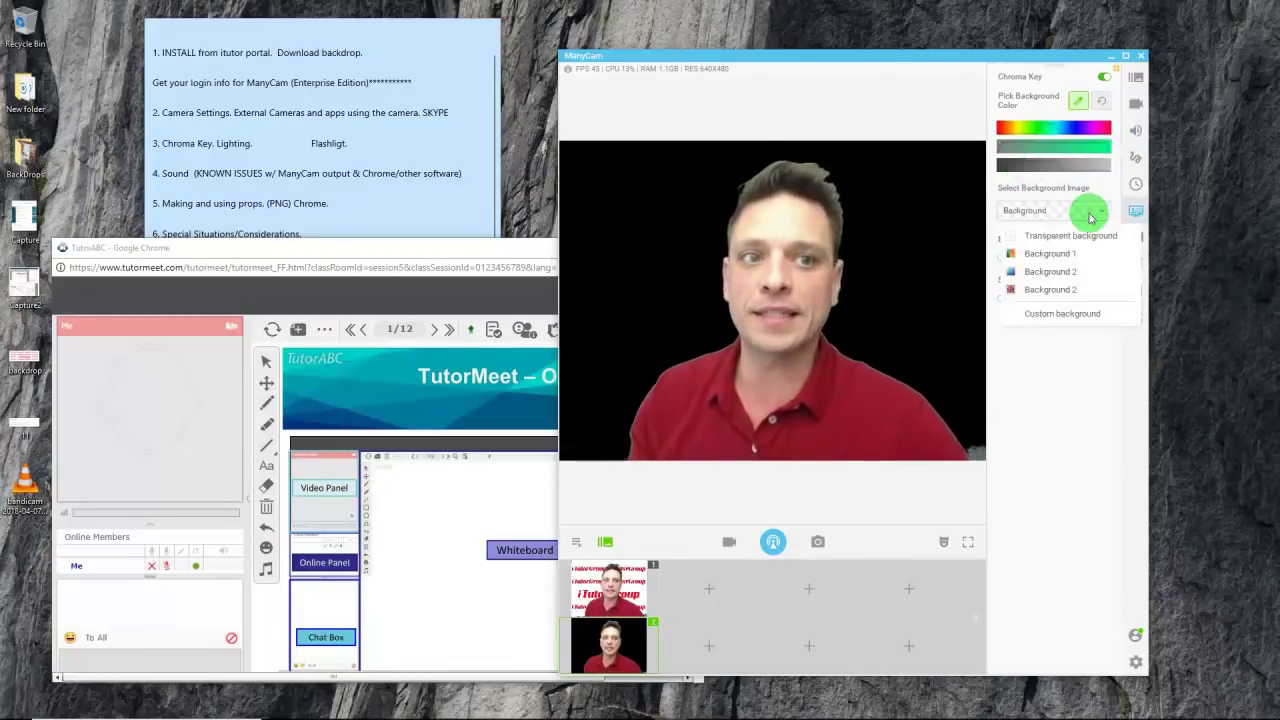
pyautogui.click(1059, 318)
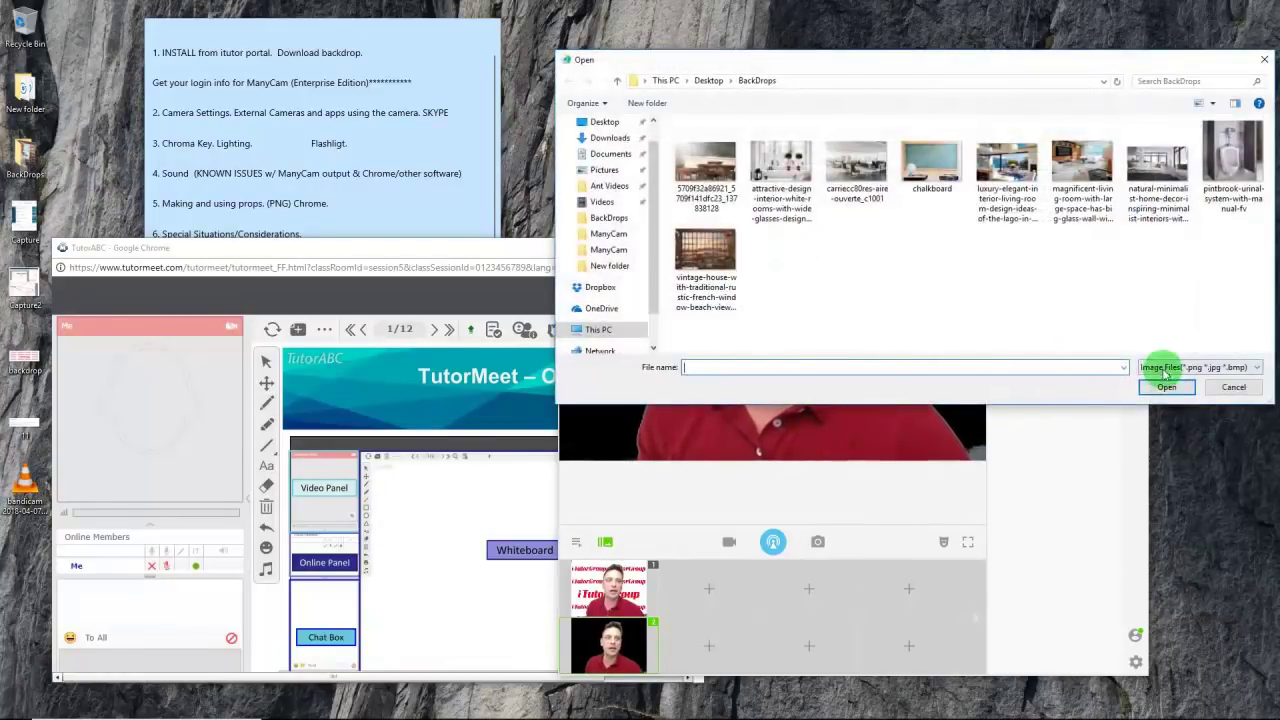
pyautogui.click(595, 121)
pyautogui.click(916, 176)
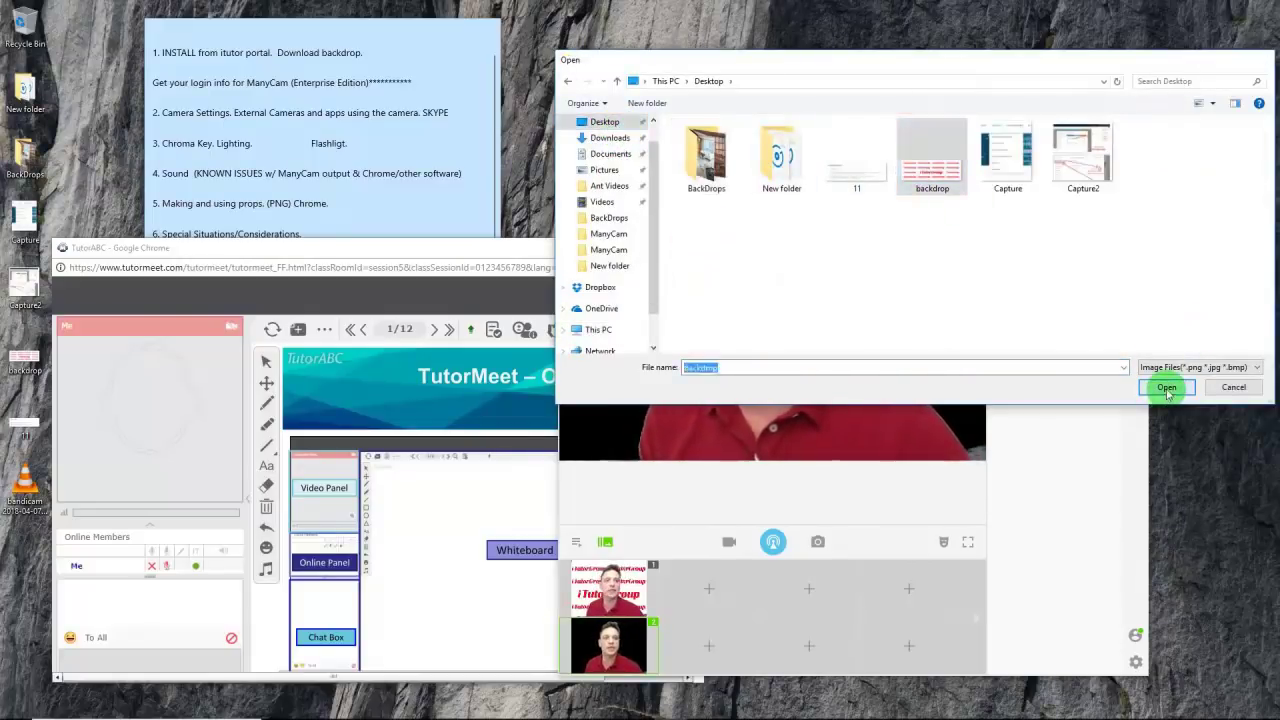
pyautogui.click(1166, 387)
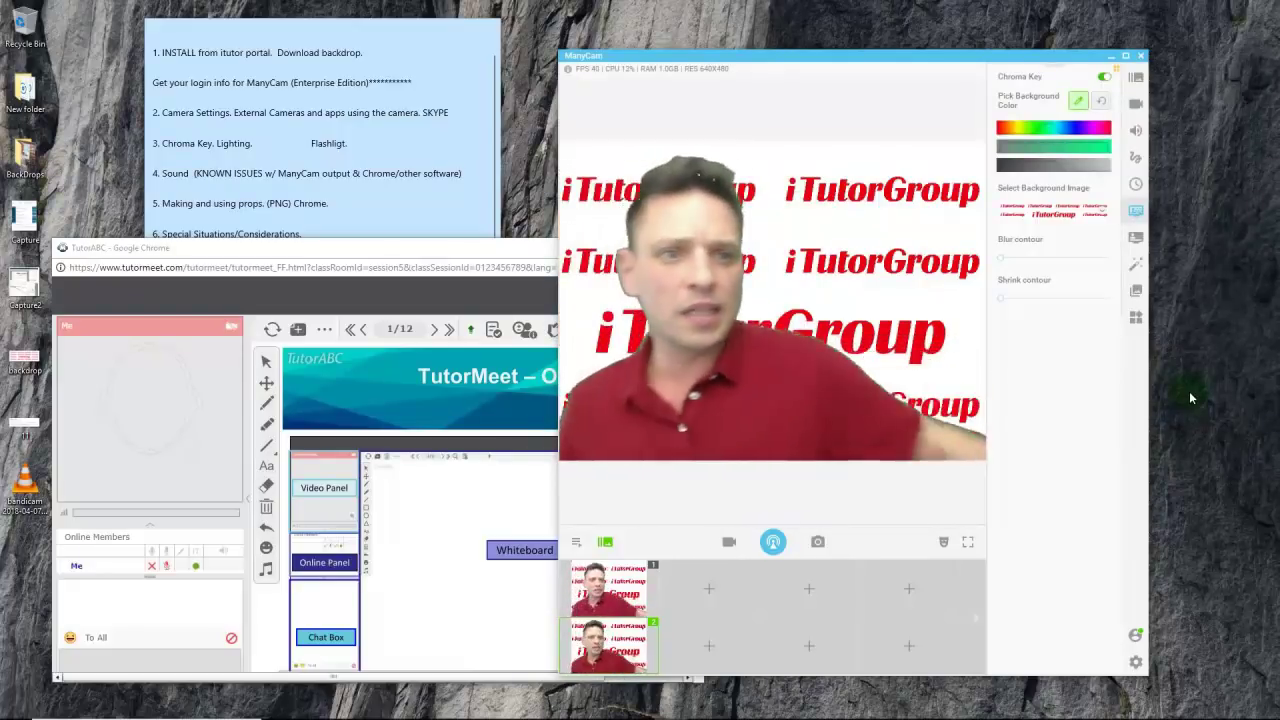
# Raise the upper limit of the chroma key's brightness range almost to the maximum
pyautogui.click(1151, 397)
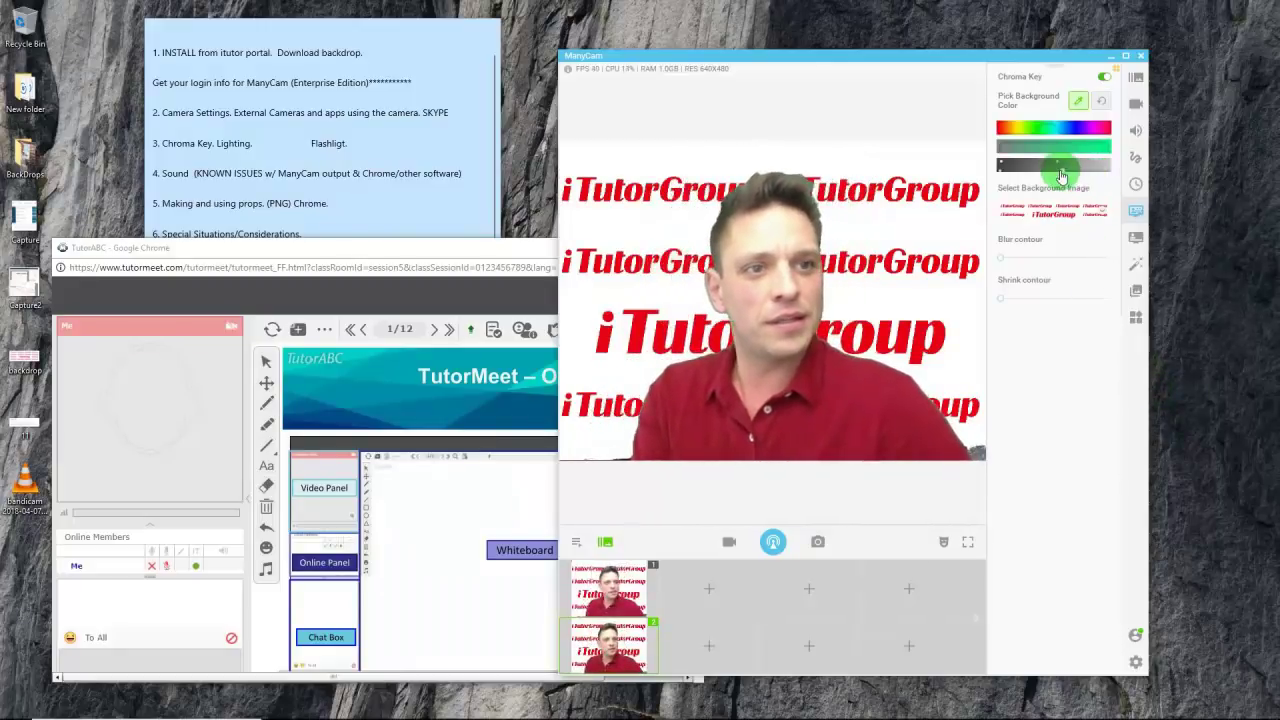
pyautogui.moveTo(1057, 162); pyautogui.dragTo(1106, 162)
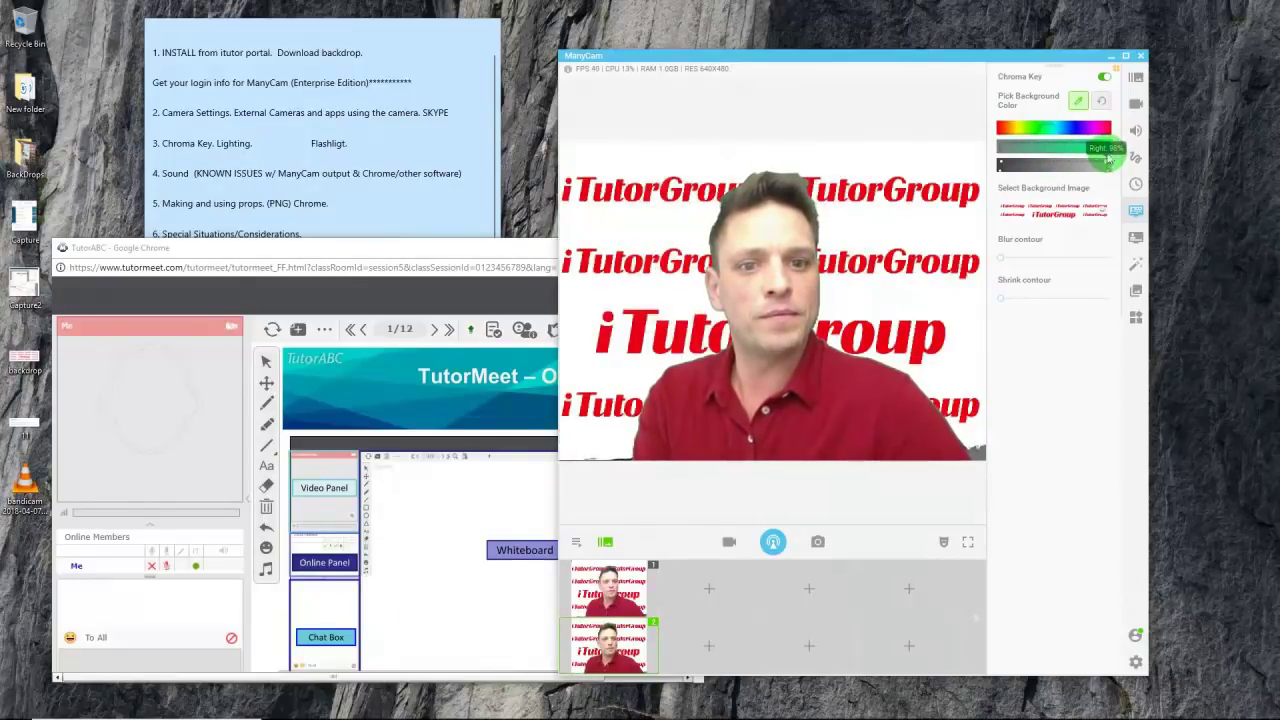
# Switch to the TutorMeet window in Chrome and turn its camera on to check the ManyCam picture, finishing with the camera off
pyautogui.click(1136, 104)
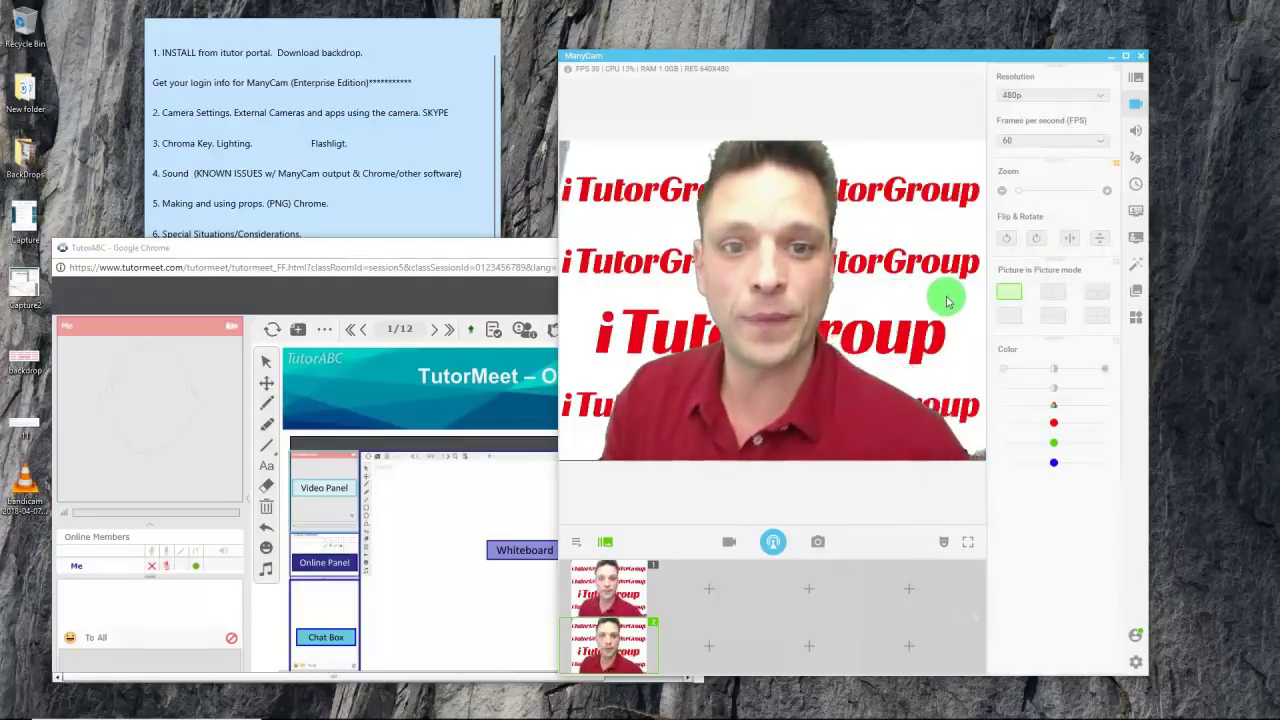
pyautogui.click(338, 252)
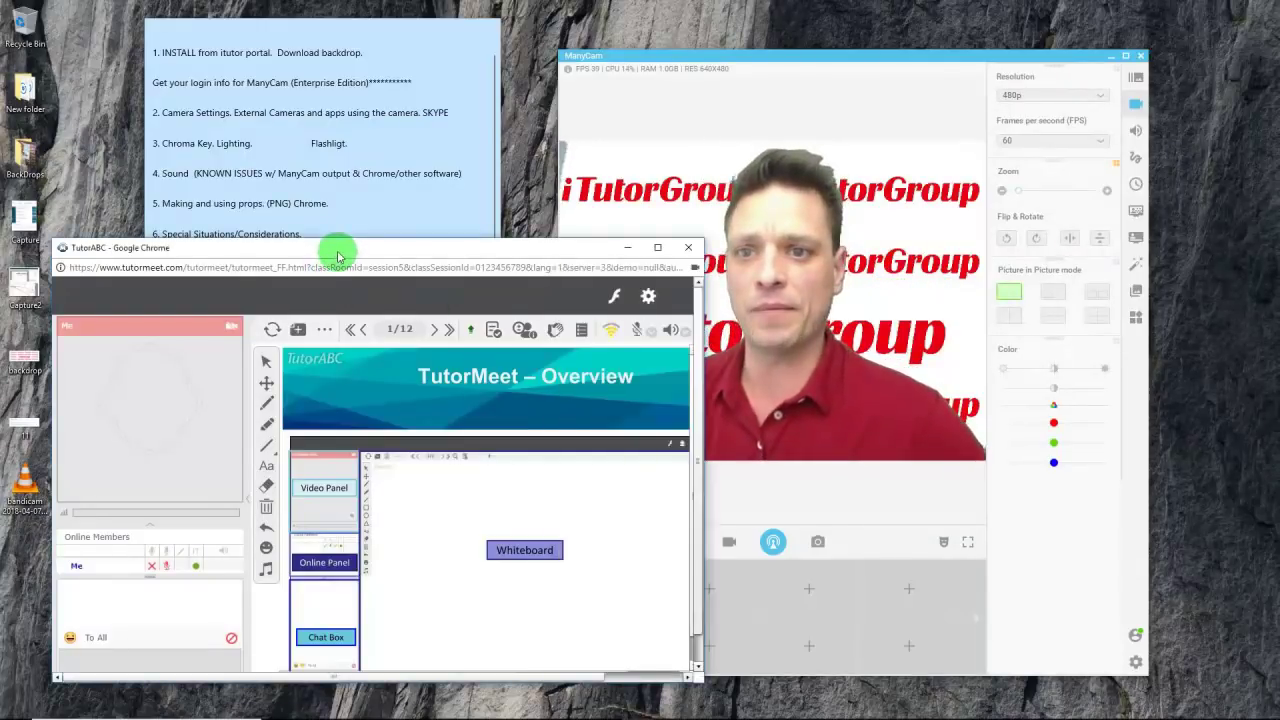
pyautogui.click(233, 331)
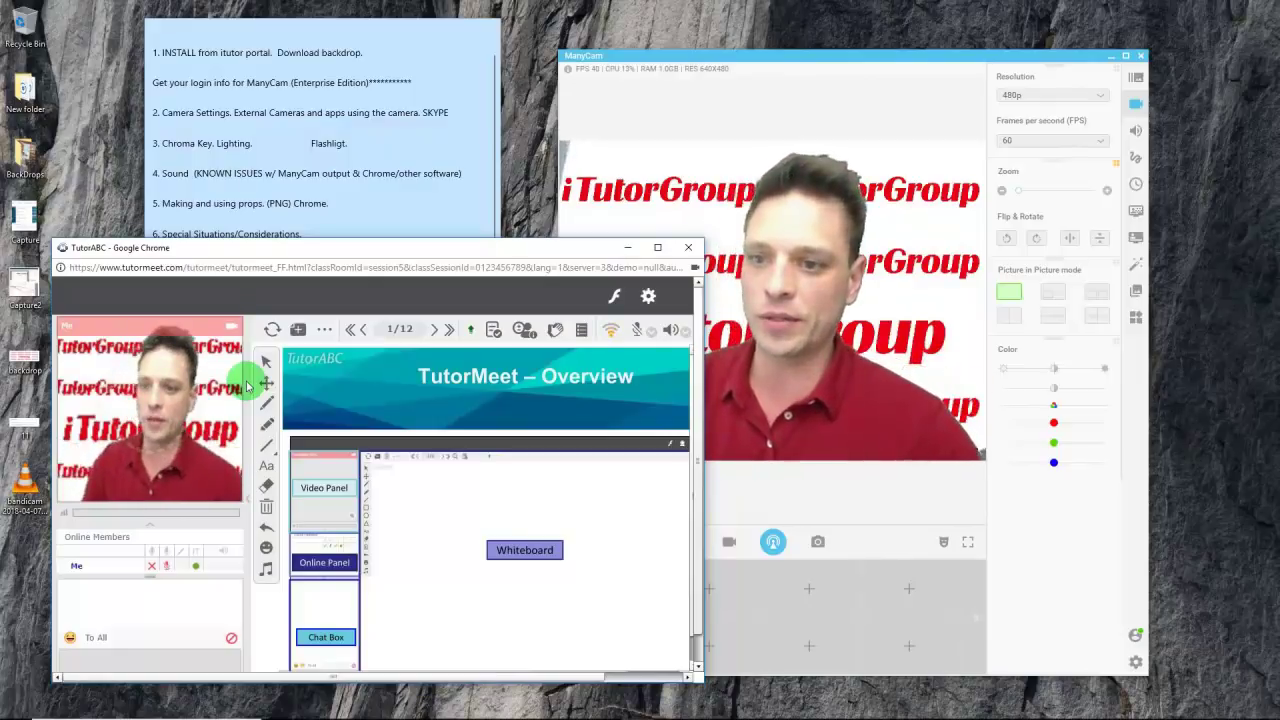
pyautogui.click(228, 332)
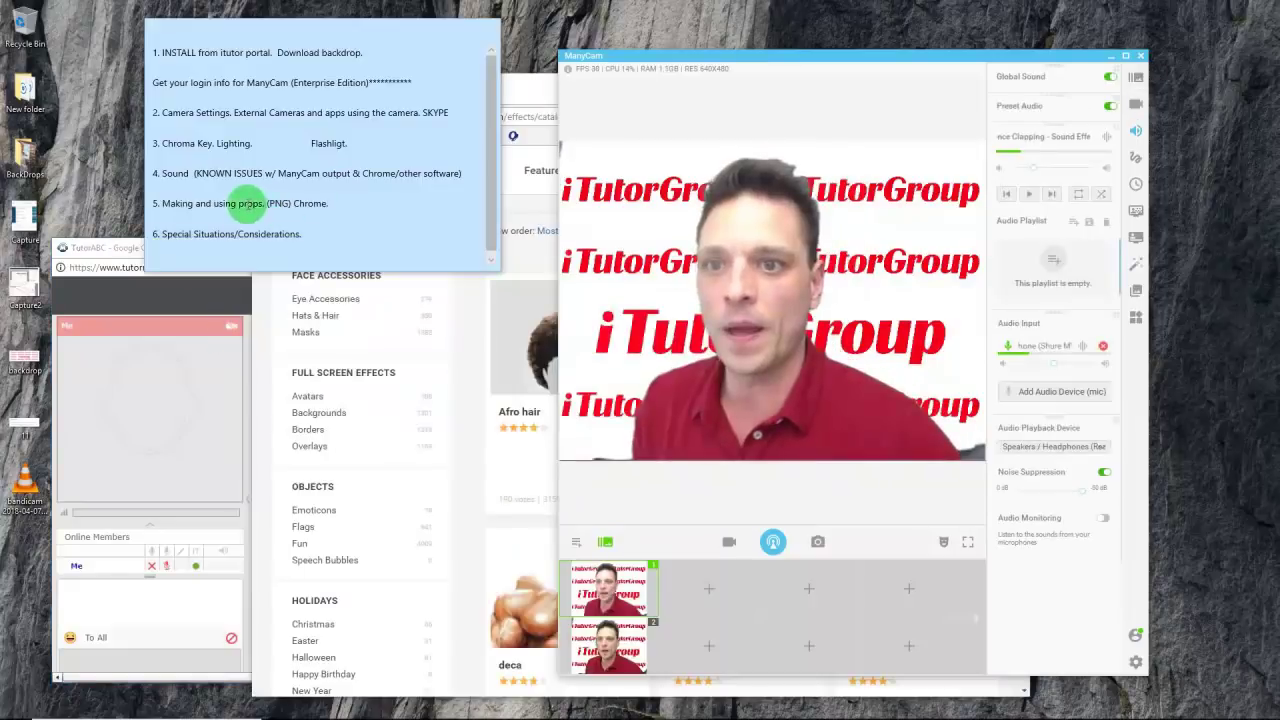
# Look over ManyCam's effects folders and the online effects catalog opened for adding effects to Groups, ending back in ManyCam
pyautogui.click(459, 392)
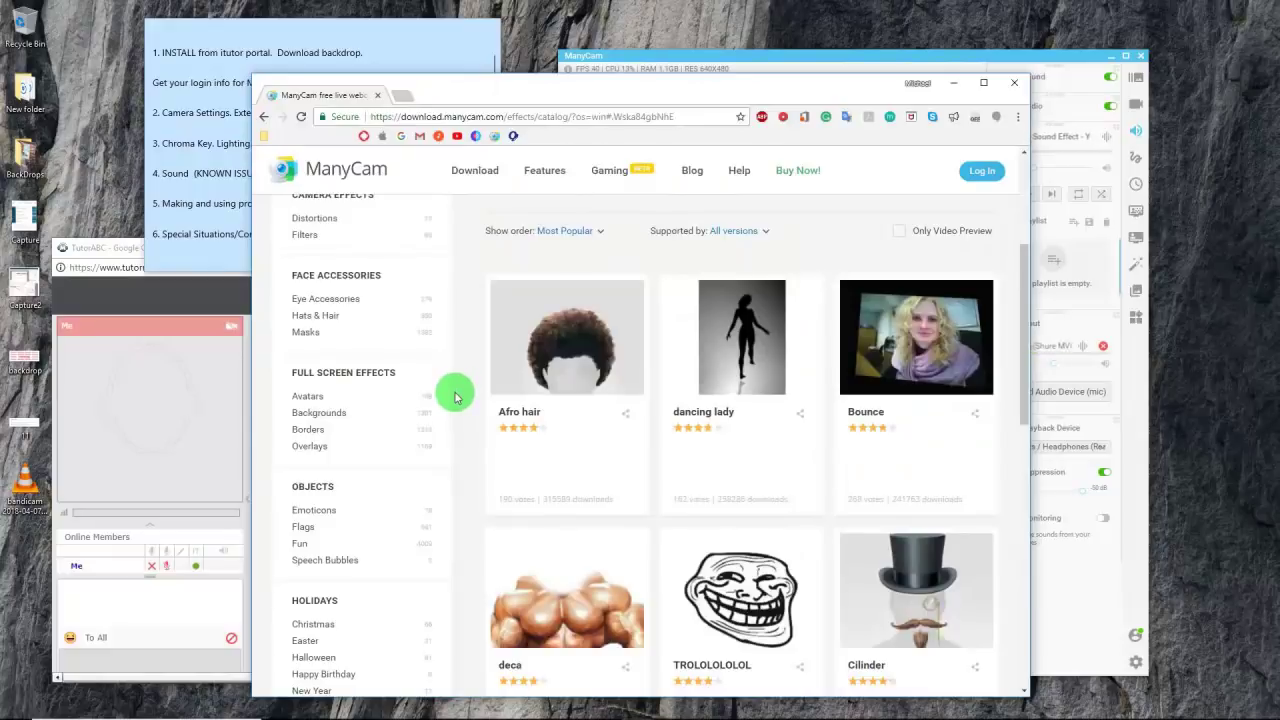
pyautogui.click(1040, 58)
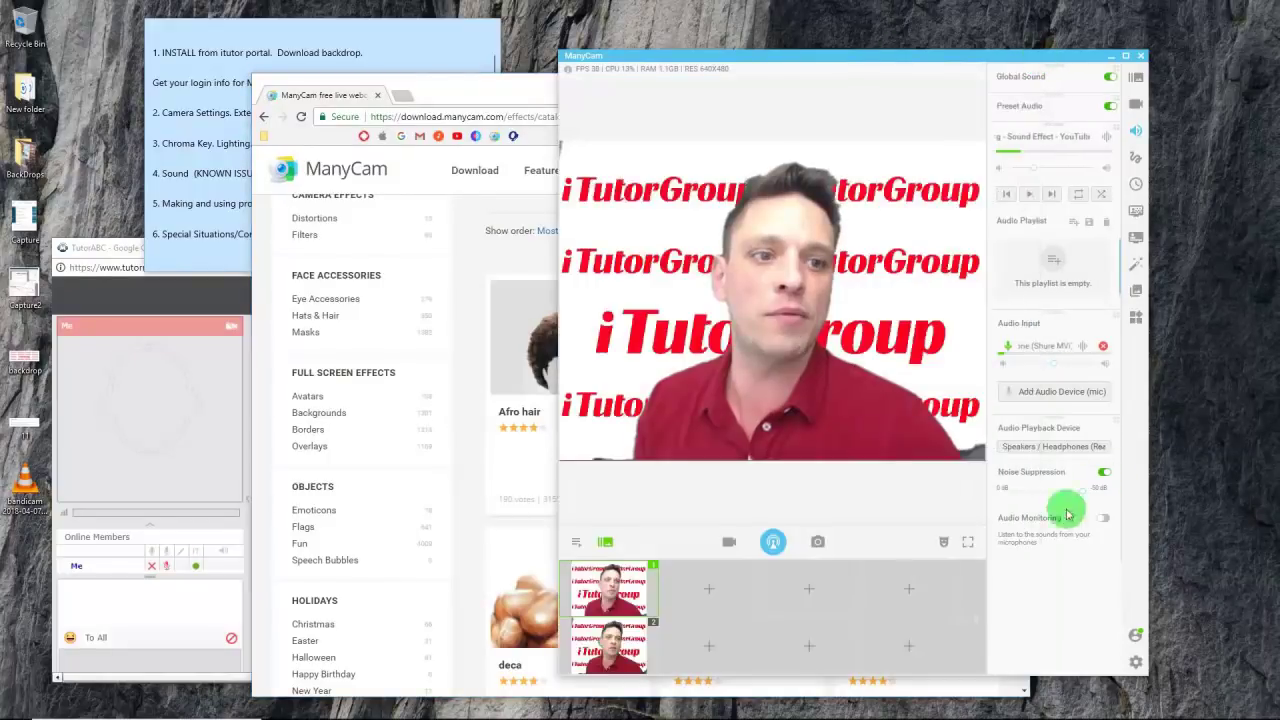
pyautogui.click(1136, 263)
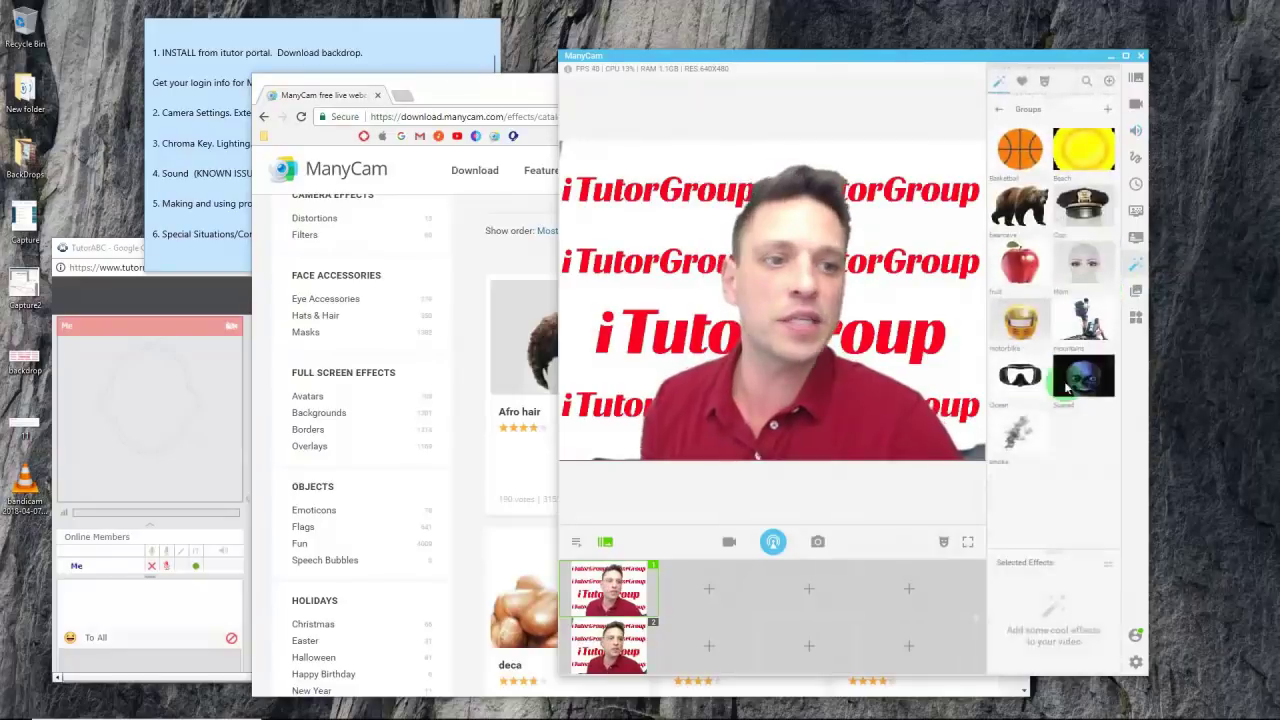
pyautogui.click(998, 109)
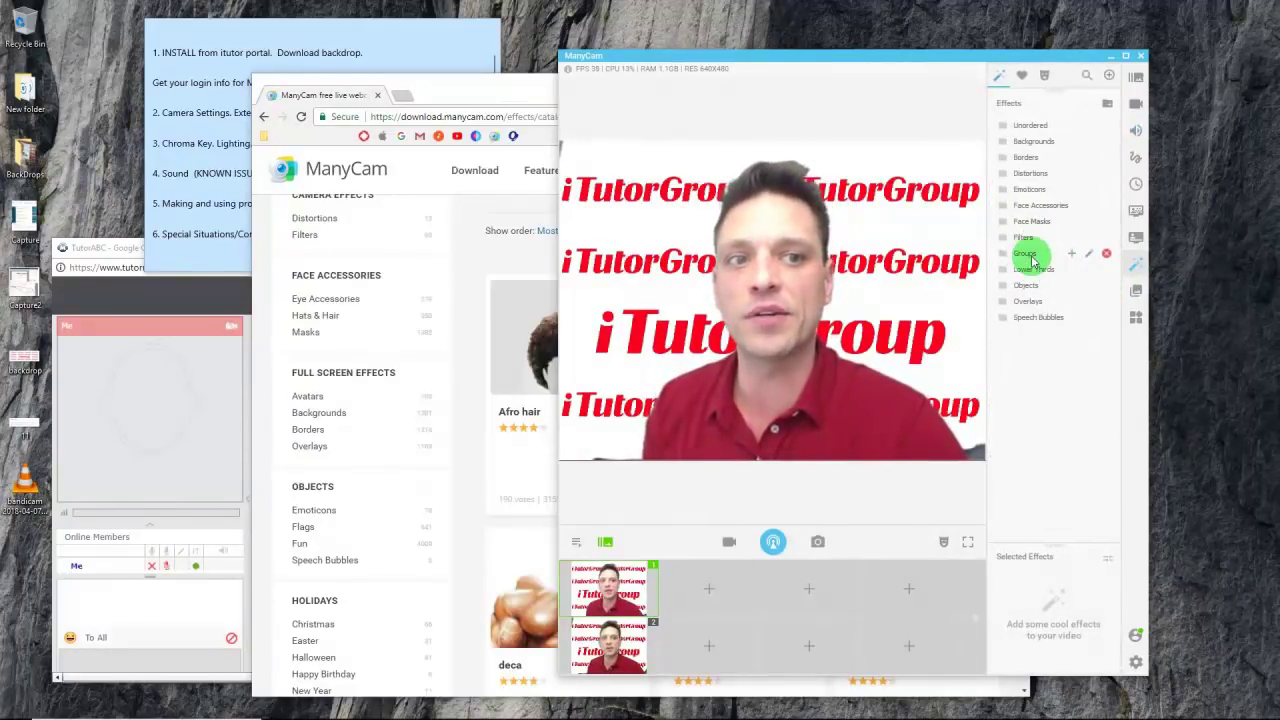
pyautogui.click(1071, 253)
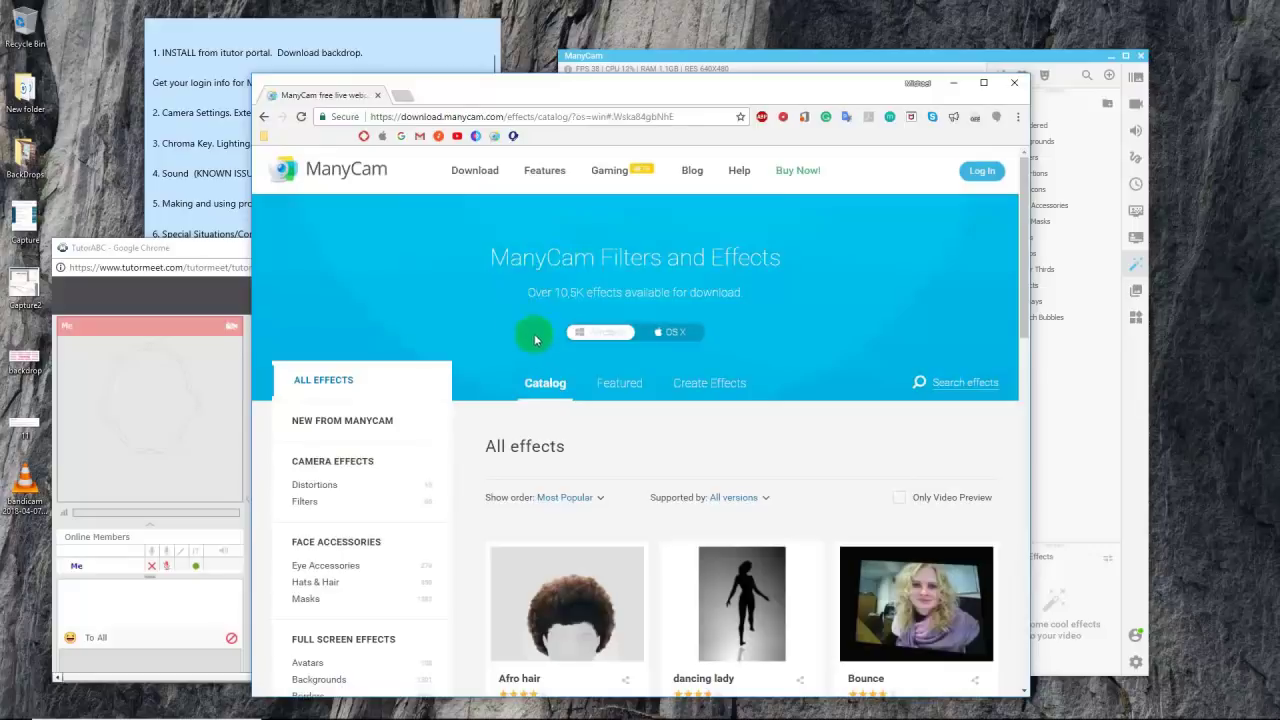
pyautogui.click(951, 55)
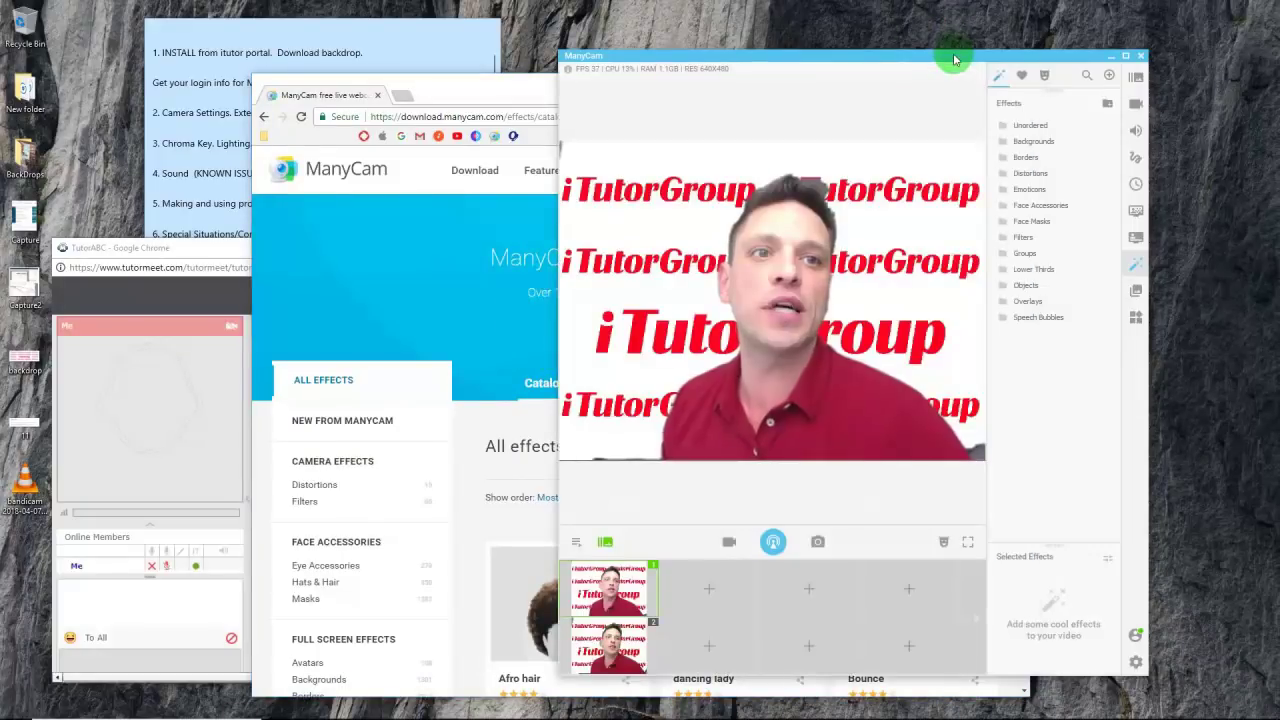
# Add the apple and Banana effects from Objects to the video and arrange them beside the presenter
pyautogui.click(1025, 285)
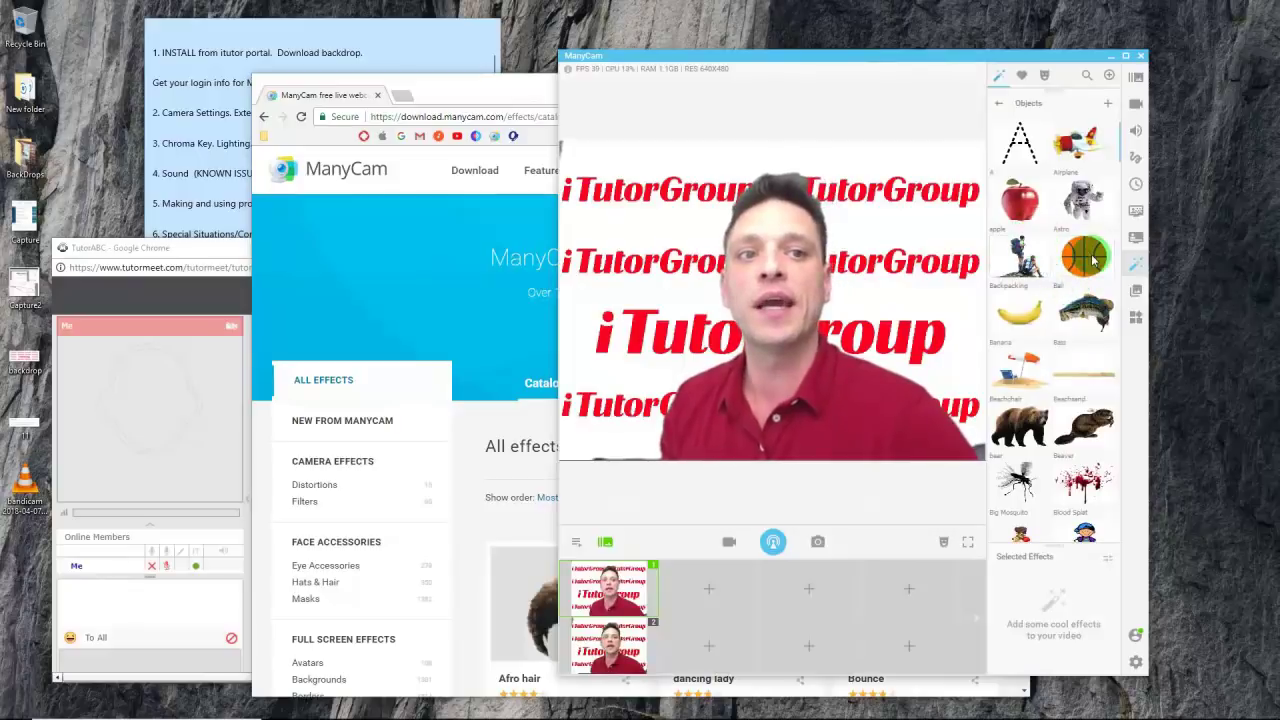
pyautogui.click(1020, 200)
pyautogui.click(1025, 314)
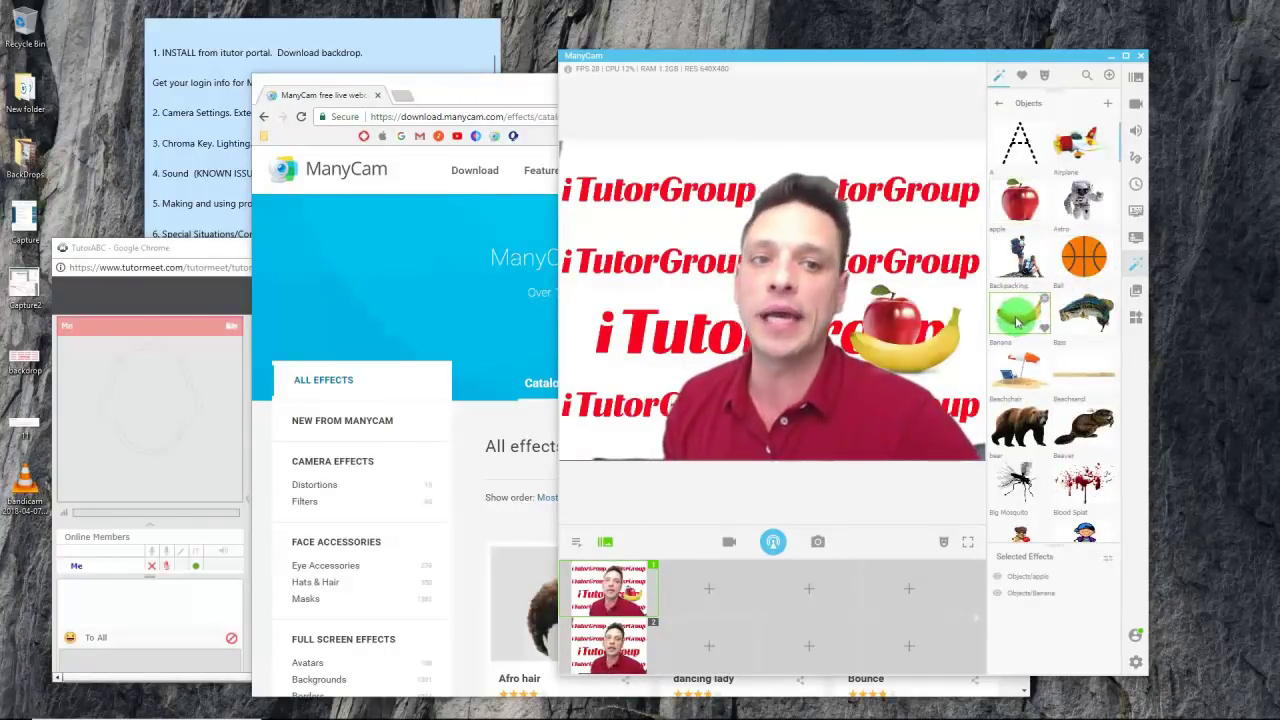
pyautogui.moveTo(905, 318); pyautogui.dragTo(903, 297)
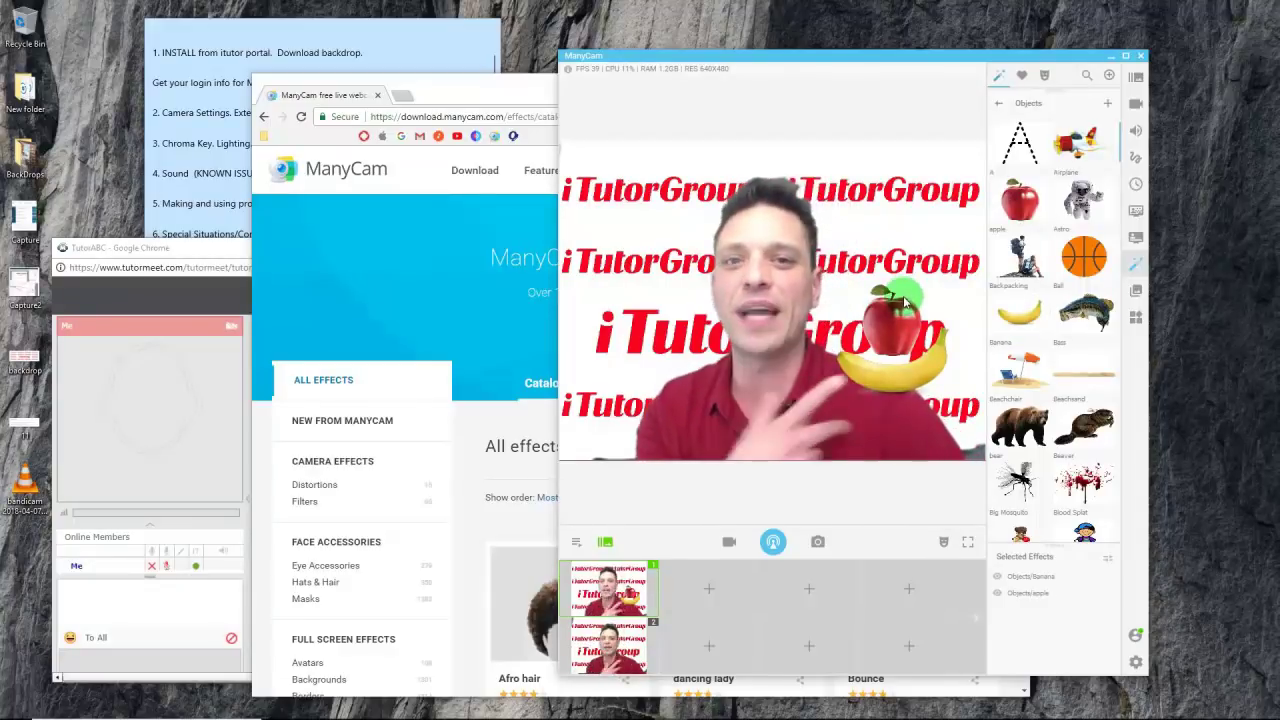
# Save the selected apple and banana effects together as a preset named fruit
pyautogui.click(1108, 560)
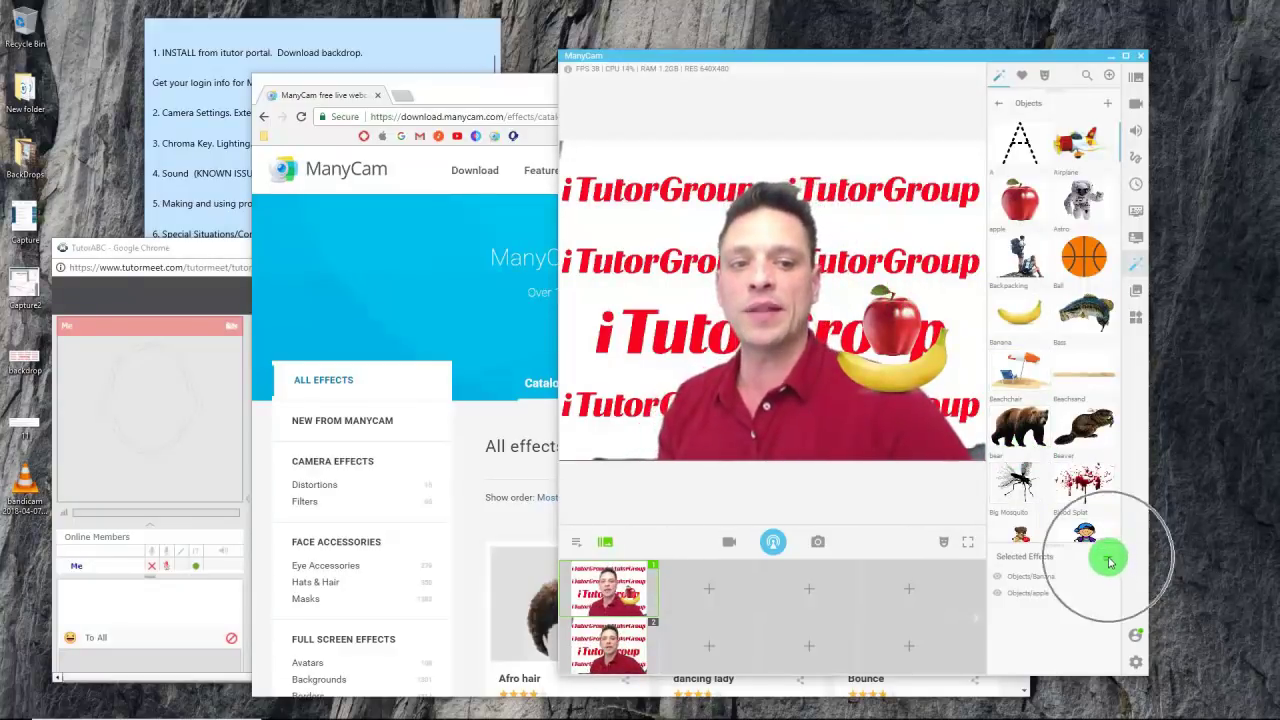
pyautogui.rightClick(1108, 560)
pyautogui.click(1136, 577)
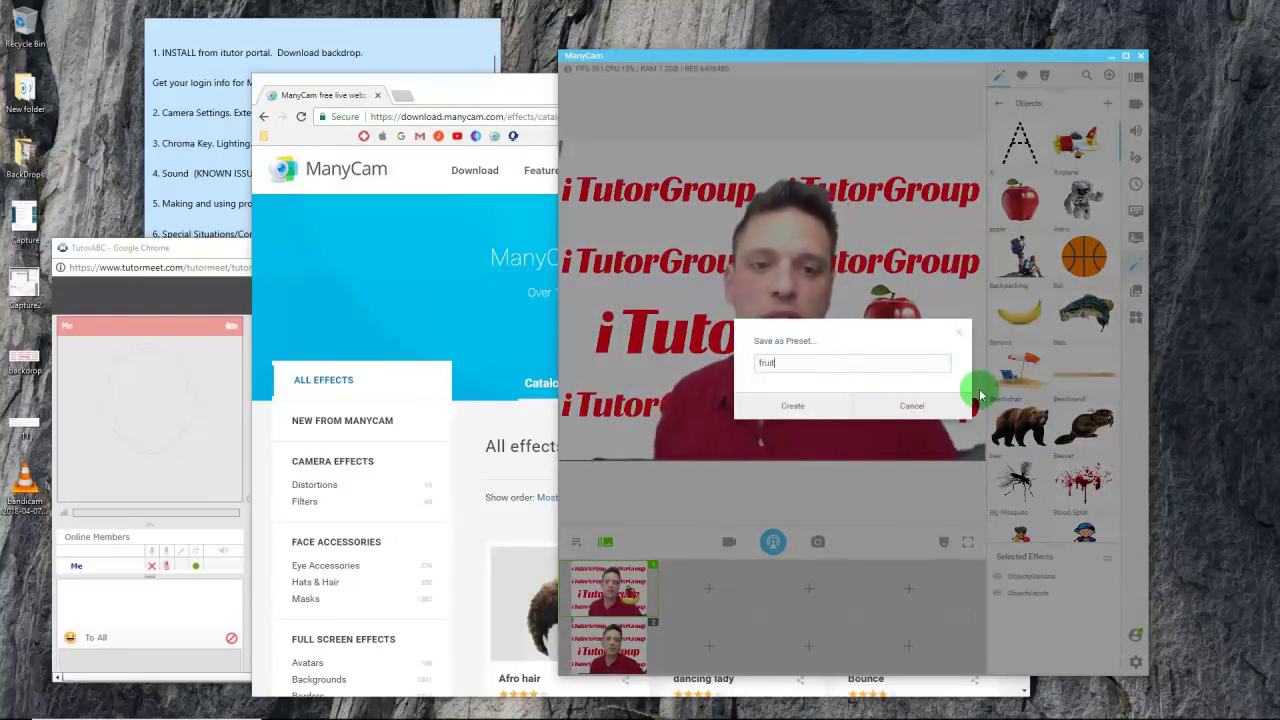
pyautogui.click(778, 416)
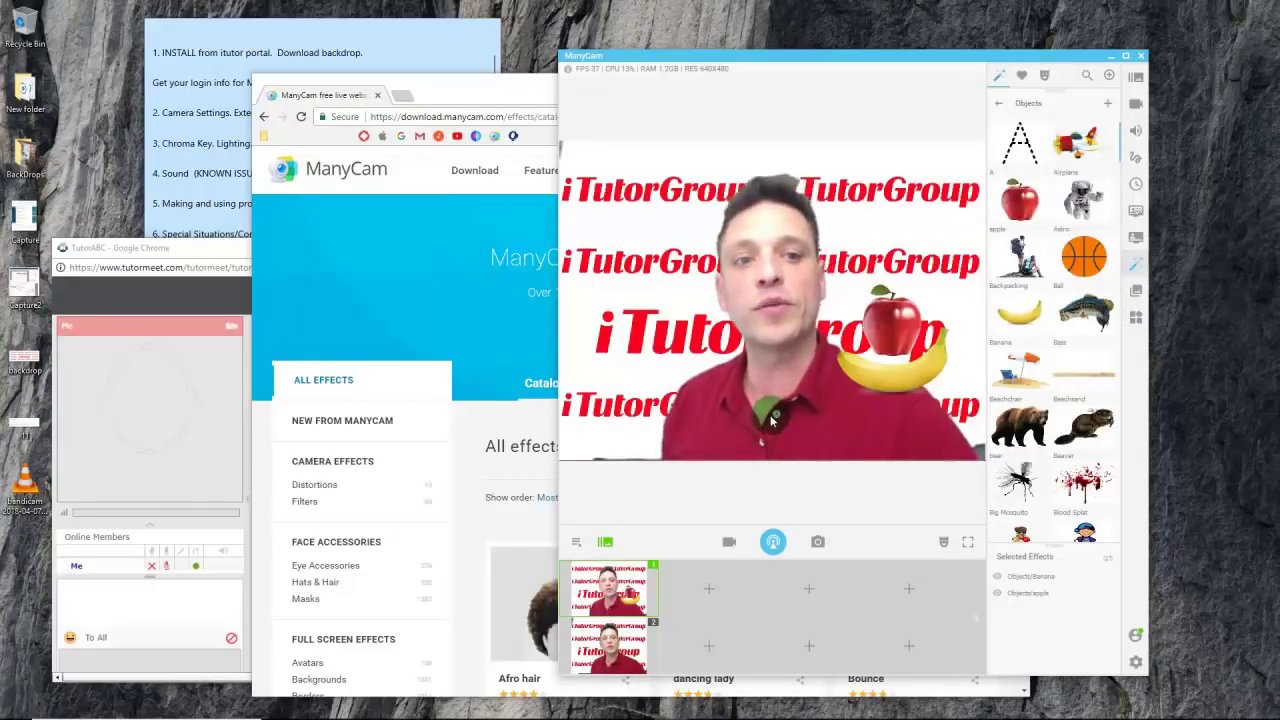
# Check the fruit preset in the Groups folder and remove all effects from the selected effects list
pyautogui.click(996, 108)
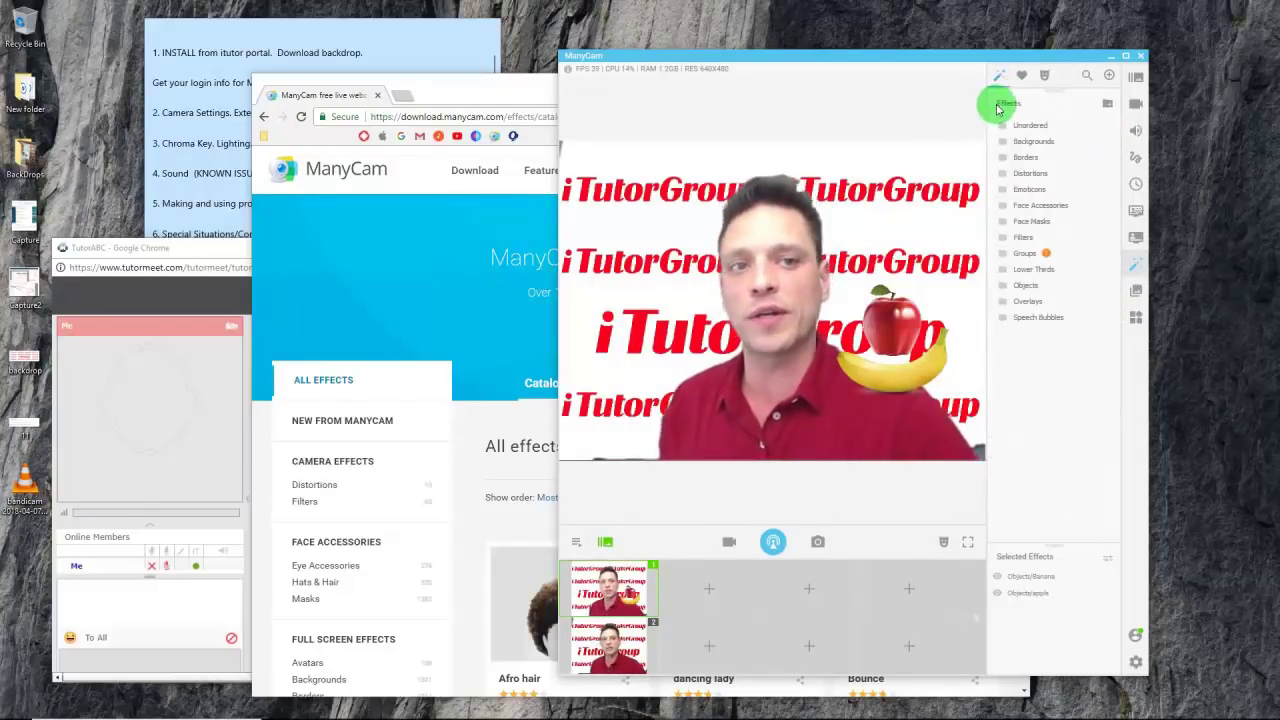
pyautogui.click(1032, 256)
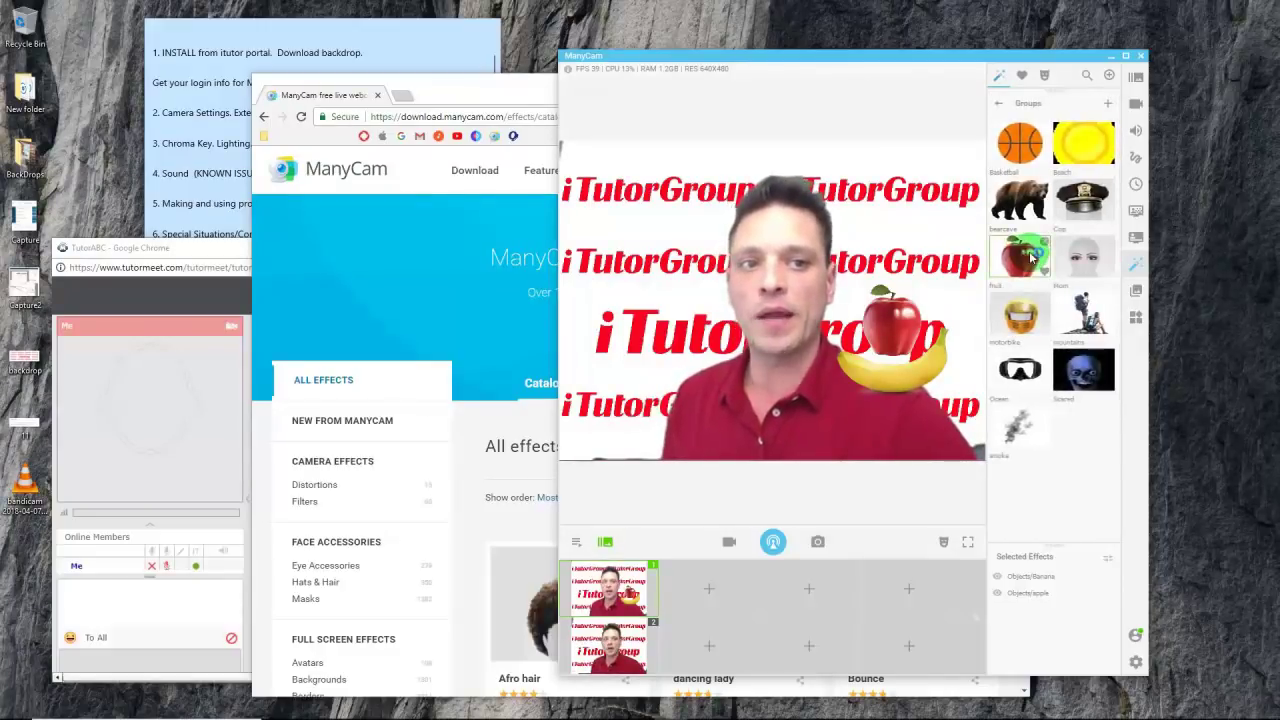
pyautogui.click(1107, 558)
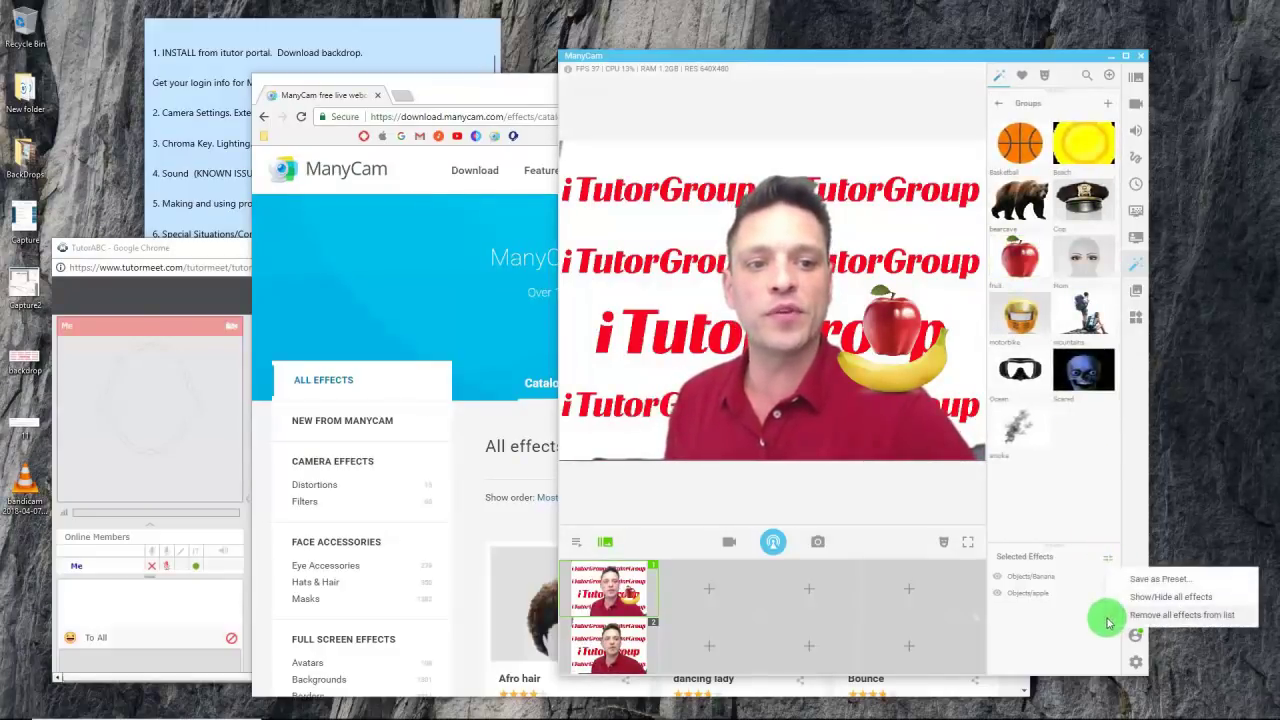
pyautogui.click(1140, 614)
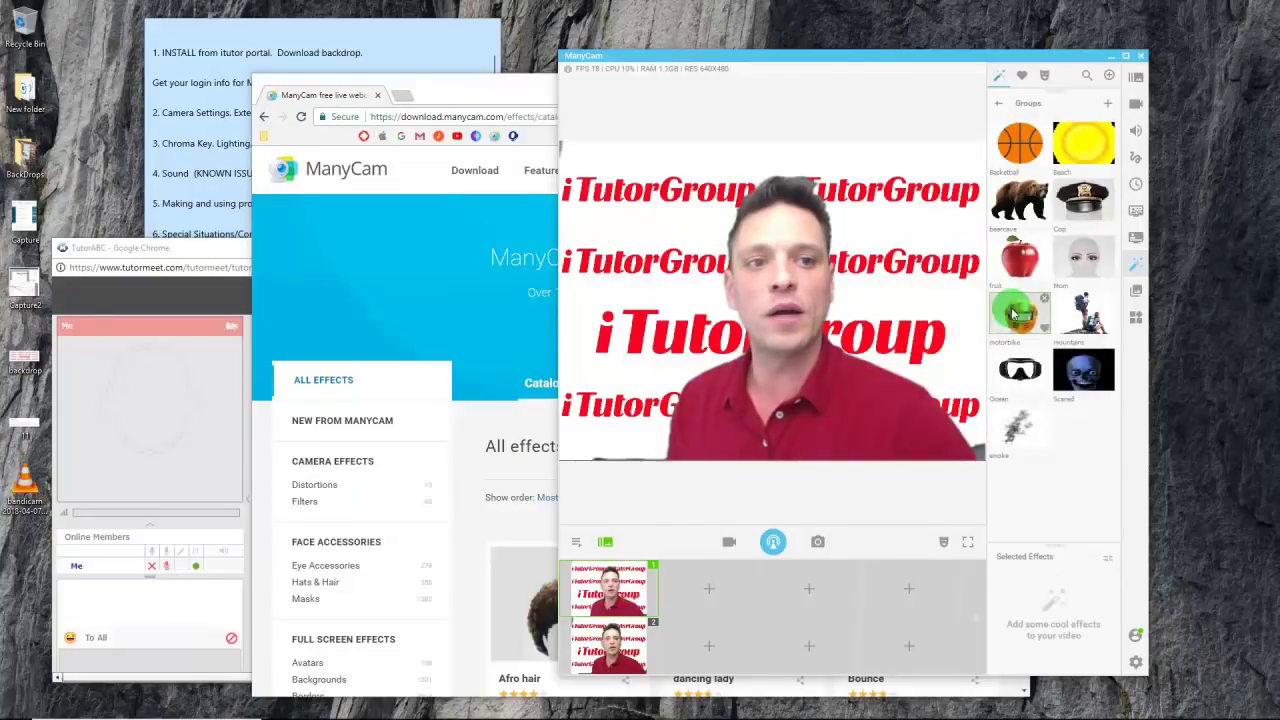
# Try the Beach, Ocean and Mom group presets on the video, clearing the applied effects at the end
pyautogui.click(1080, 148)
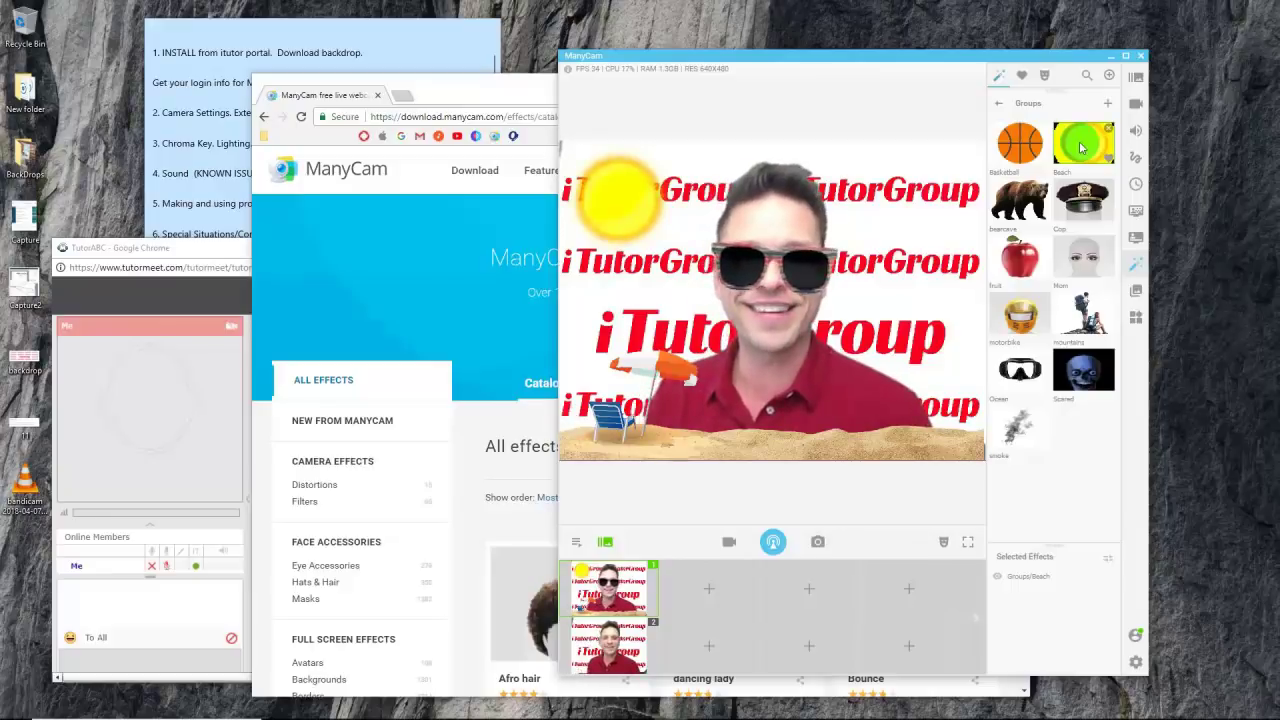
pyautogui.click(1080, 148)
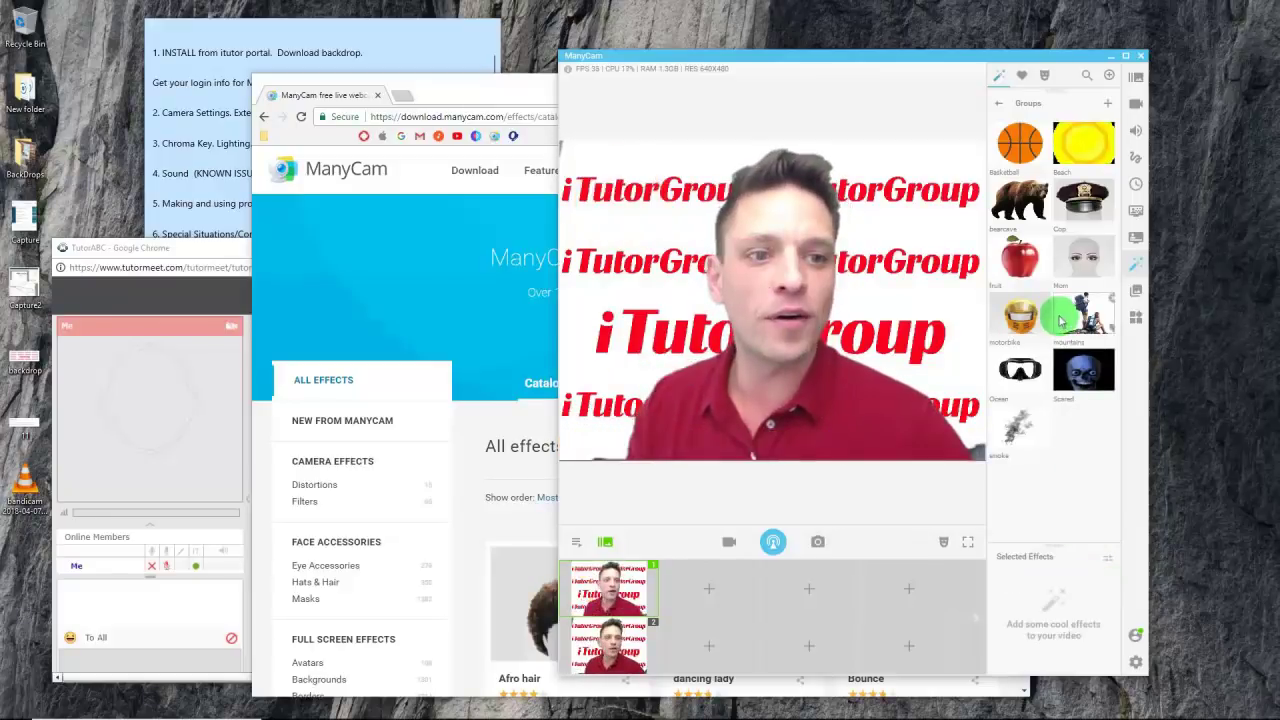
pyautogui.click(1019, 368)
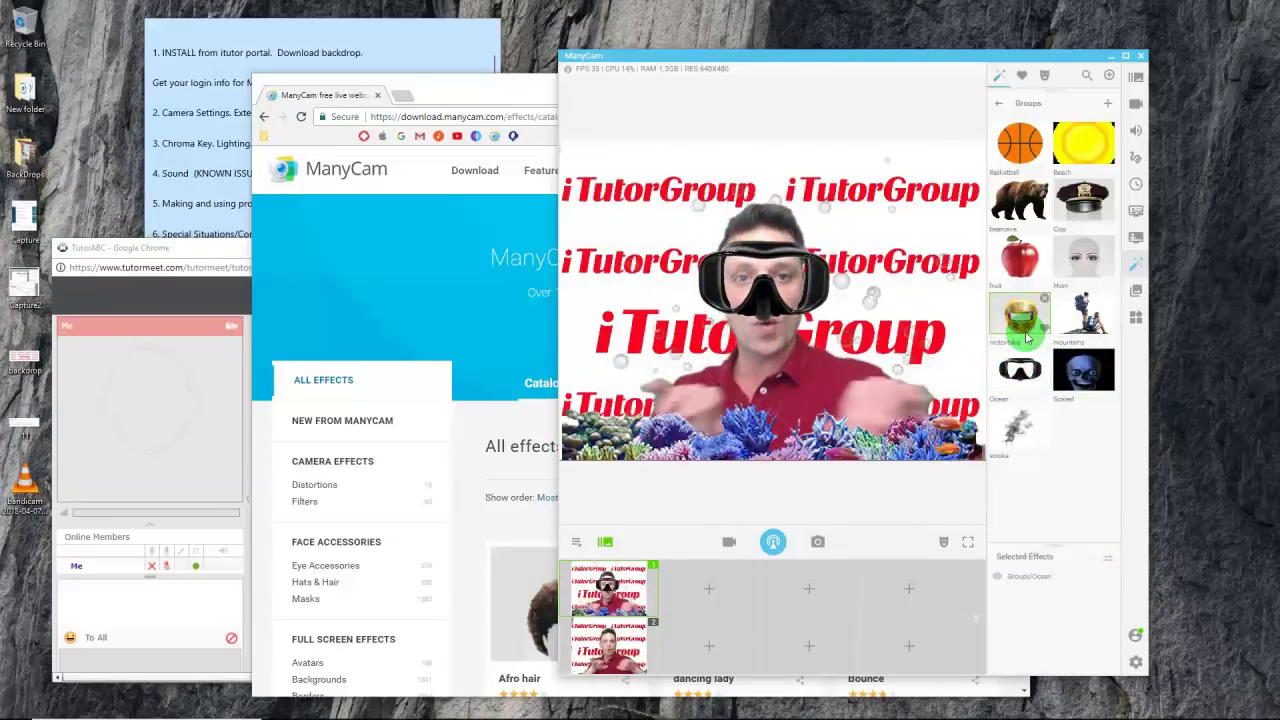
pyautogui.click(1077, 271)
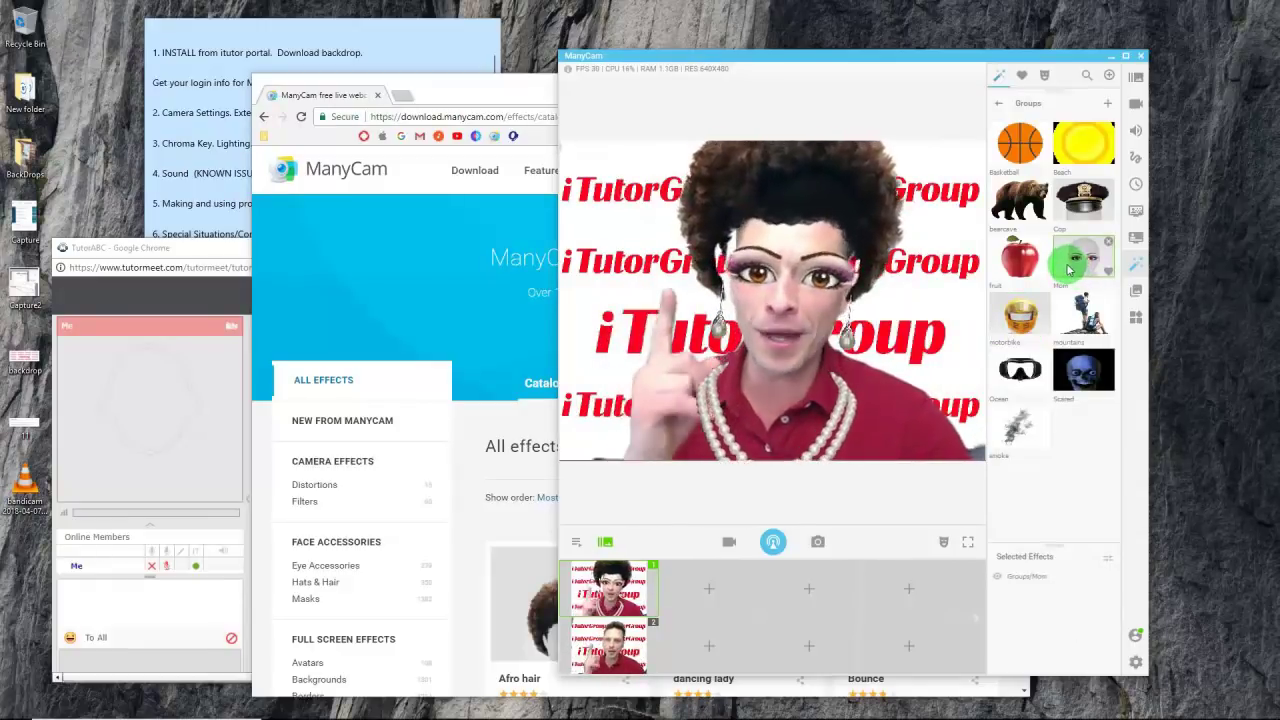
pyautogui.click(1107, 576)
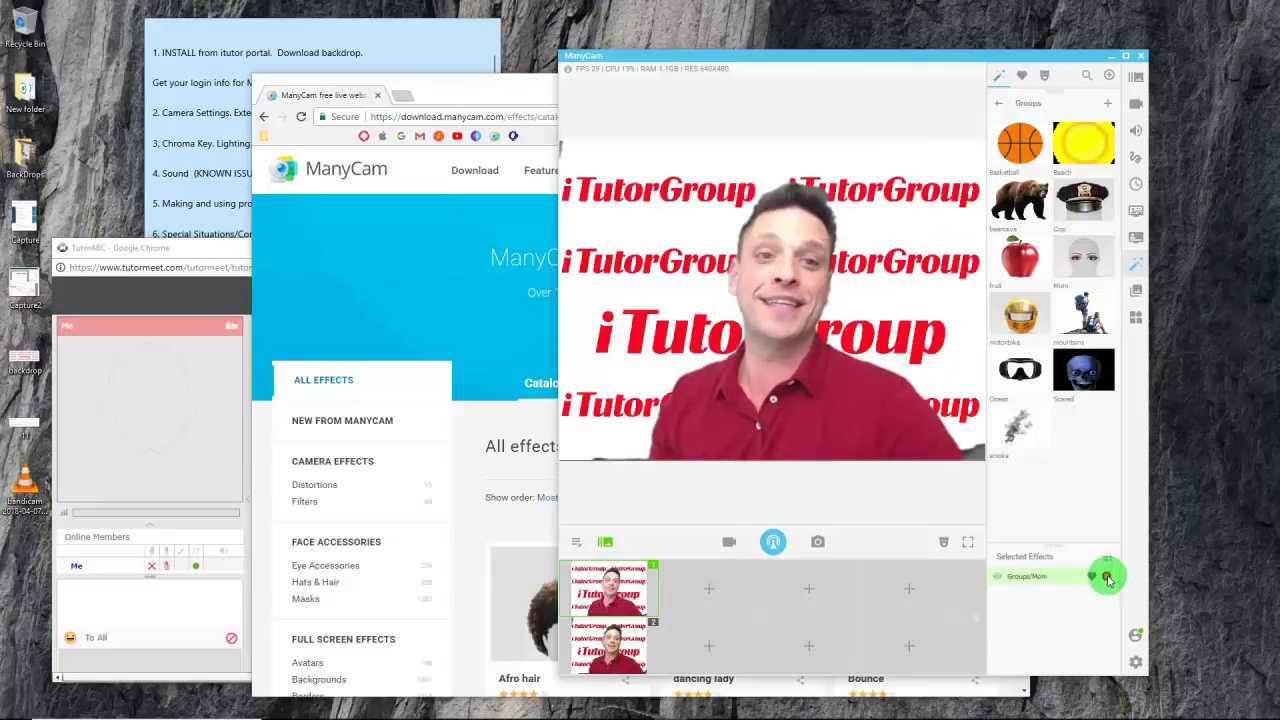
pyautogui.click(1087, 267)
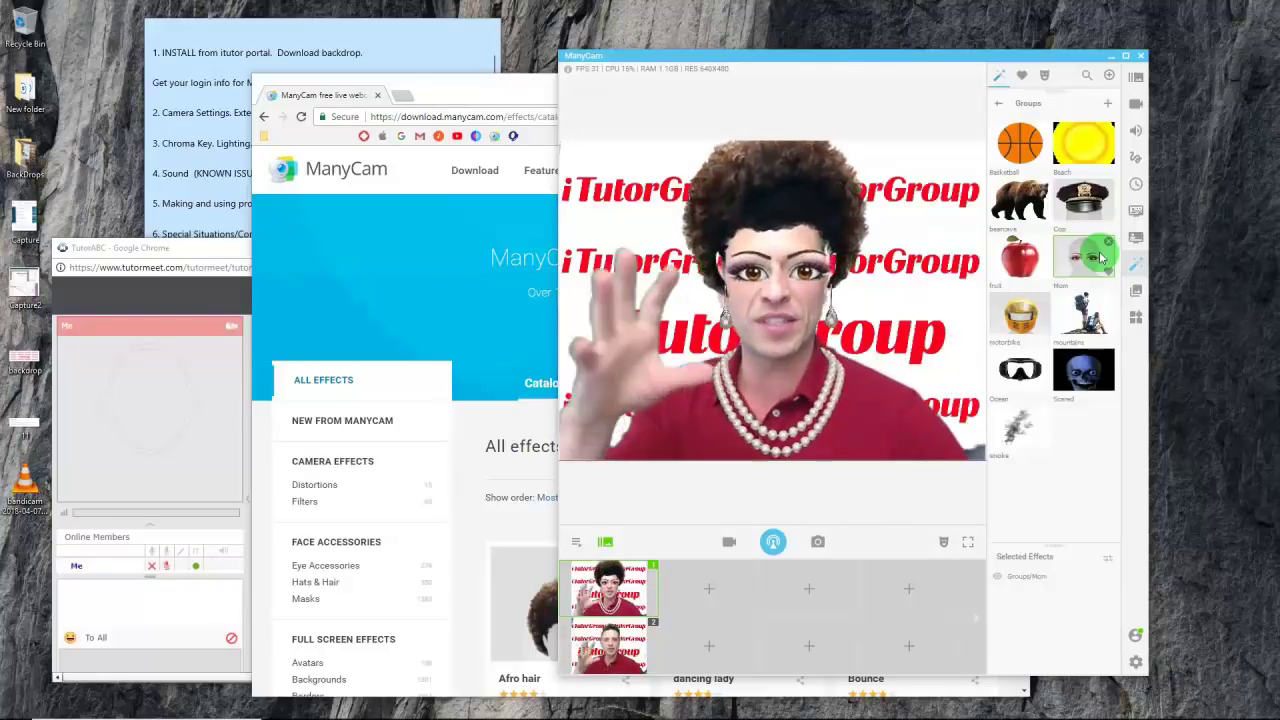
pyautogui.moveTo(1077, 579)
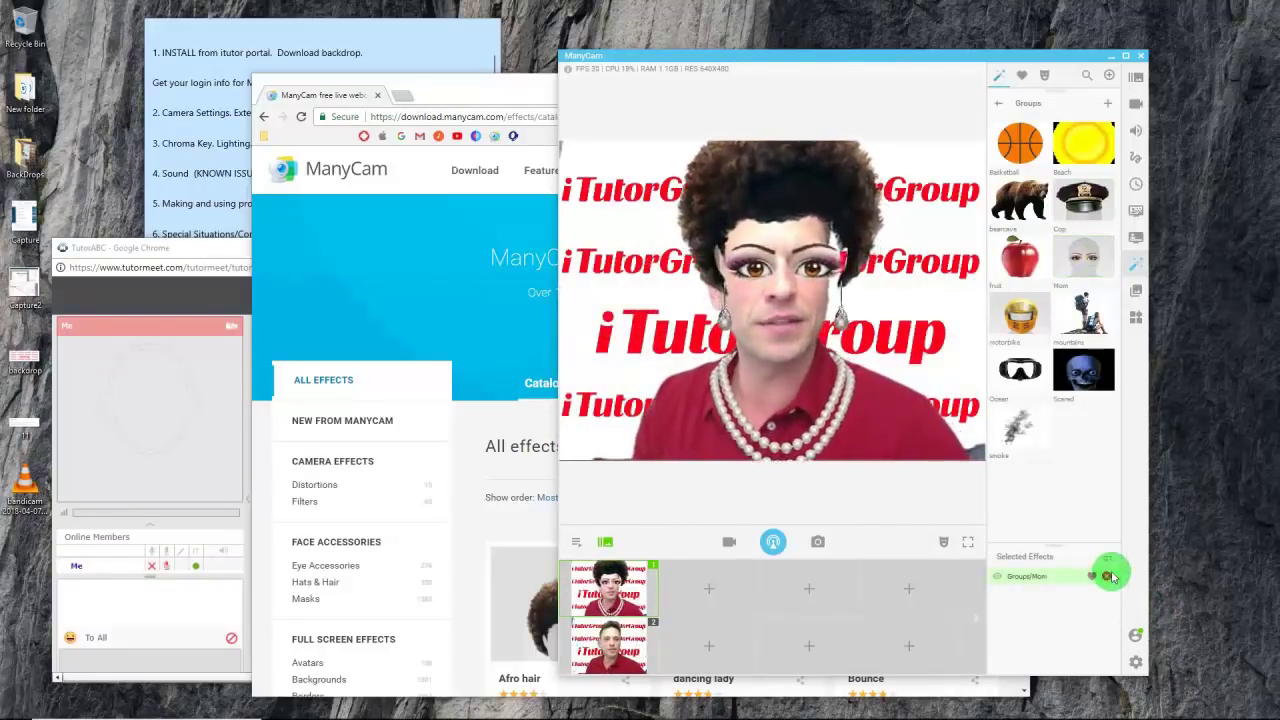
pyautogui.click(1106, 577)
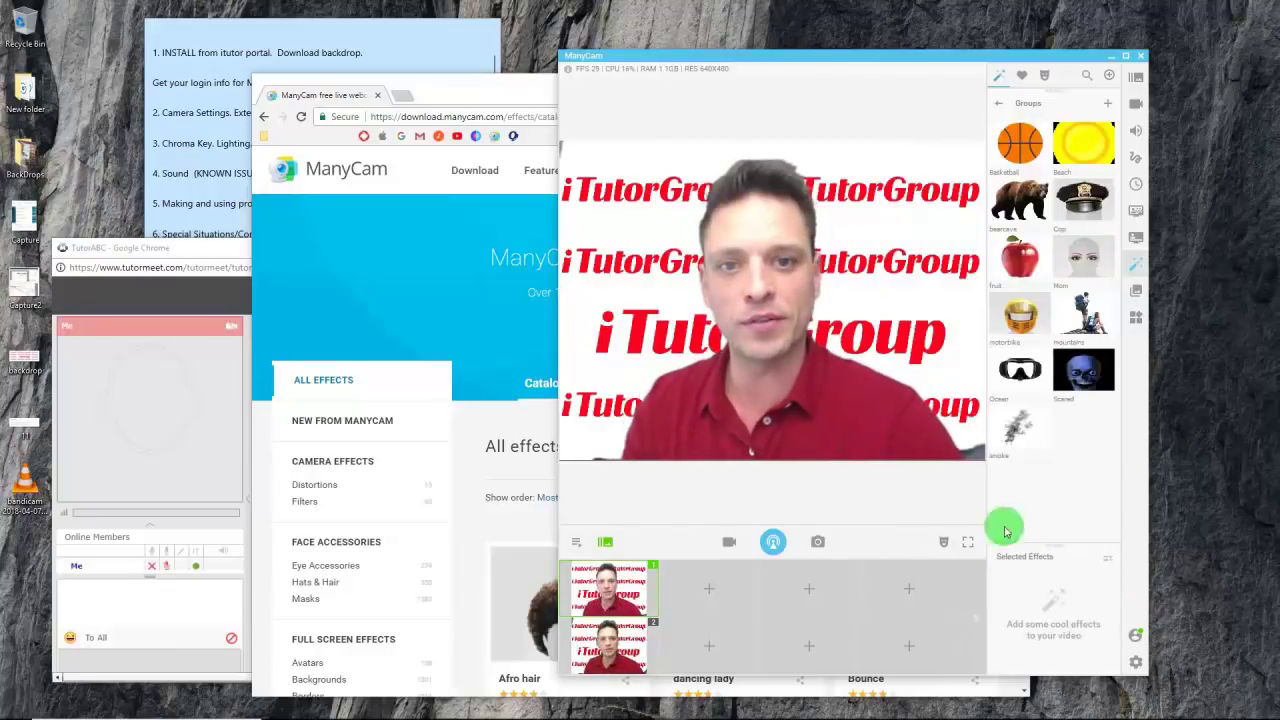
# Browse the most popular effects in the online ManyCam catalog, ending on the outline note beside the ManyCam window
pyautogui.click(411, 235)
pyautogui.scroll(-4, 602, 481)
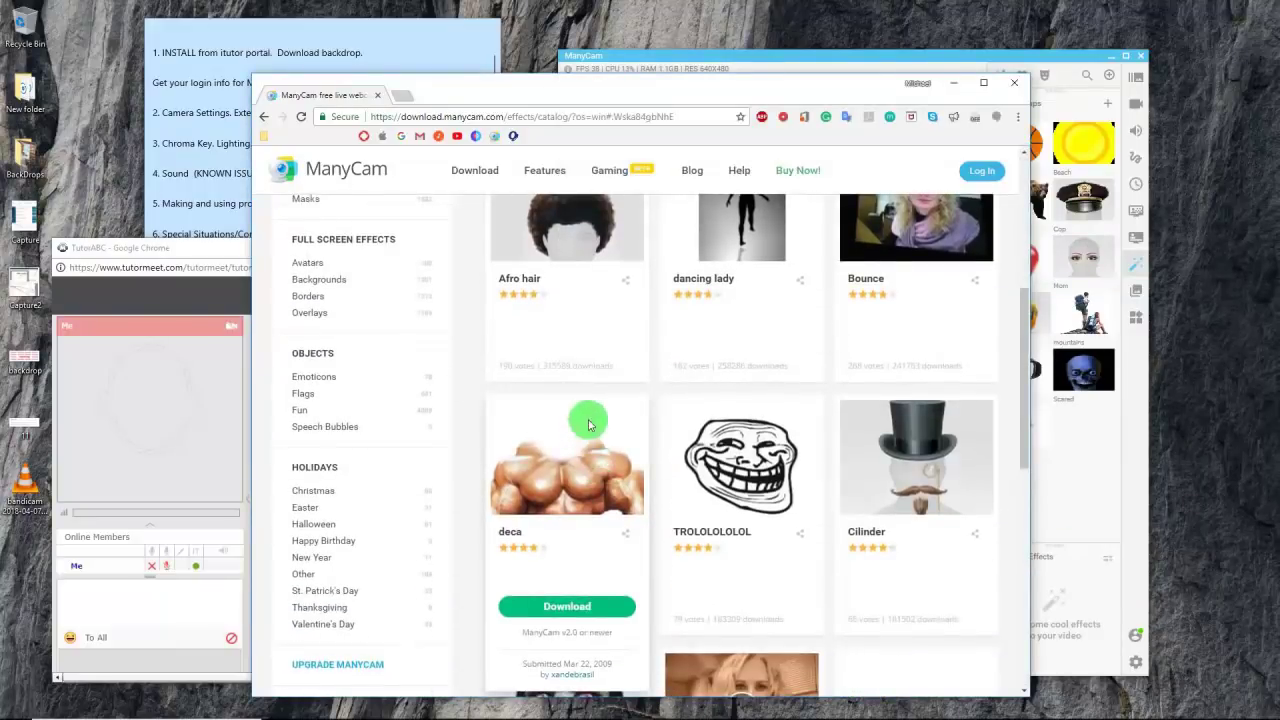
pyautogui.scroll(1, 580, 400)
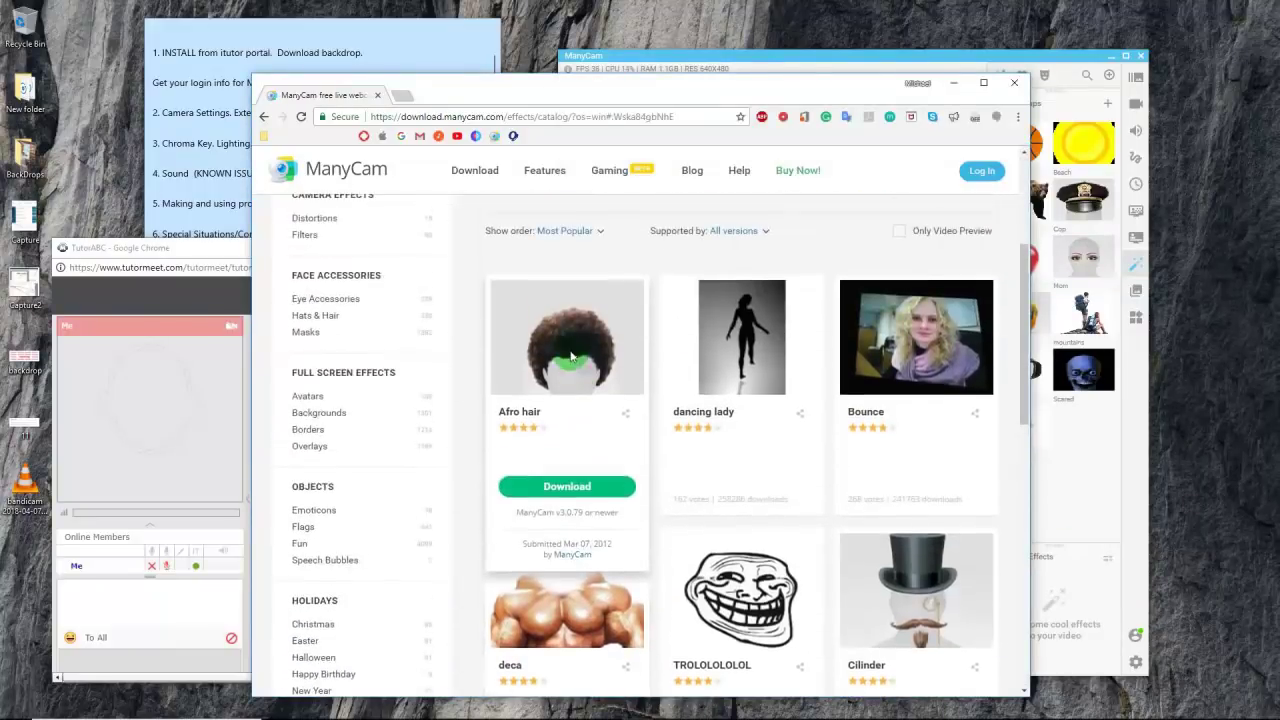
pyautogui.click(996, 57)
pyautogui.click(390, 241)
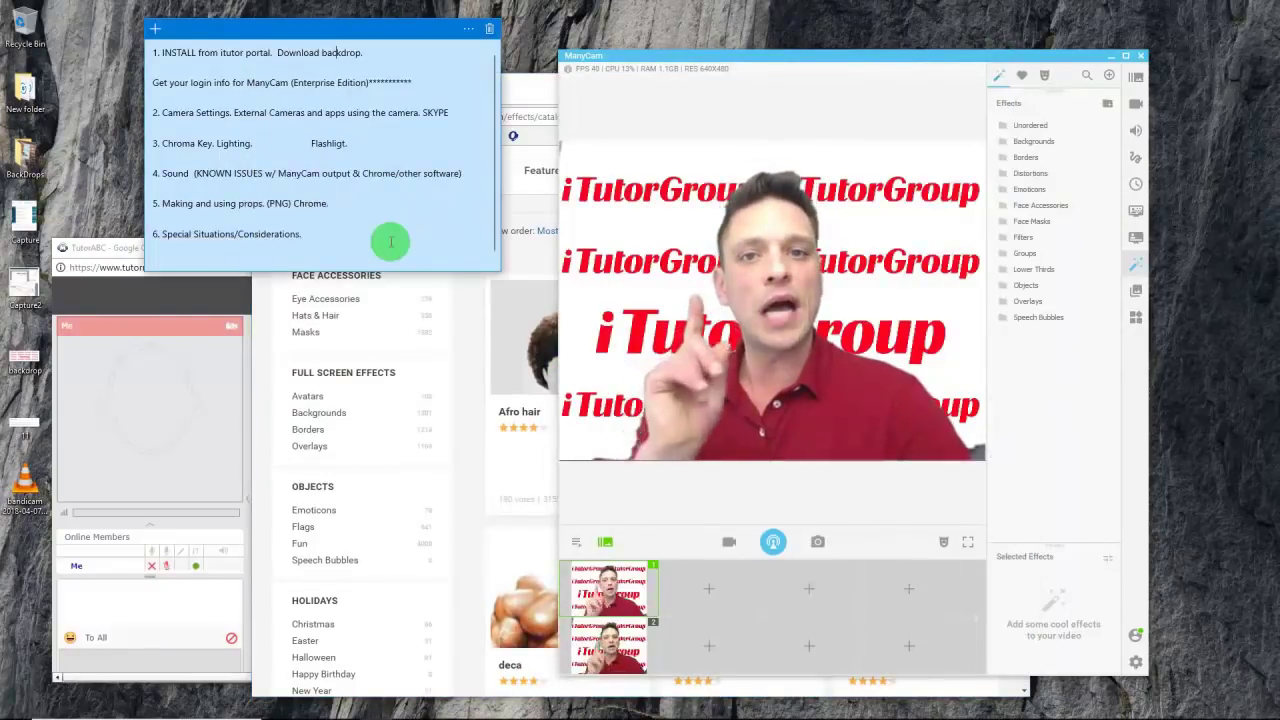